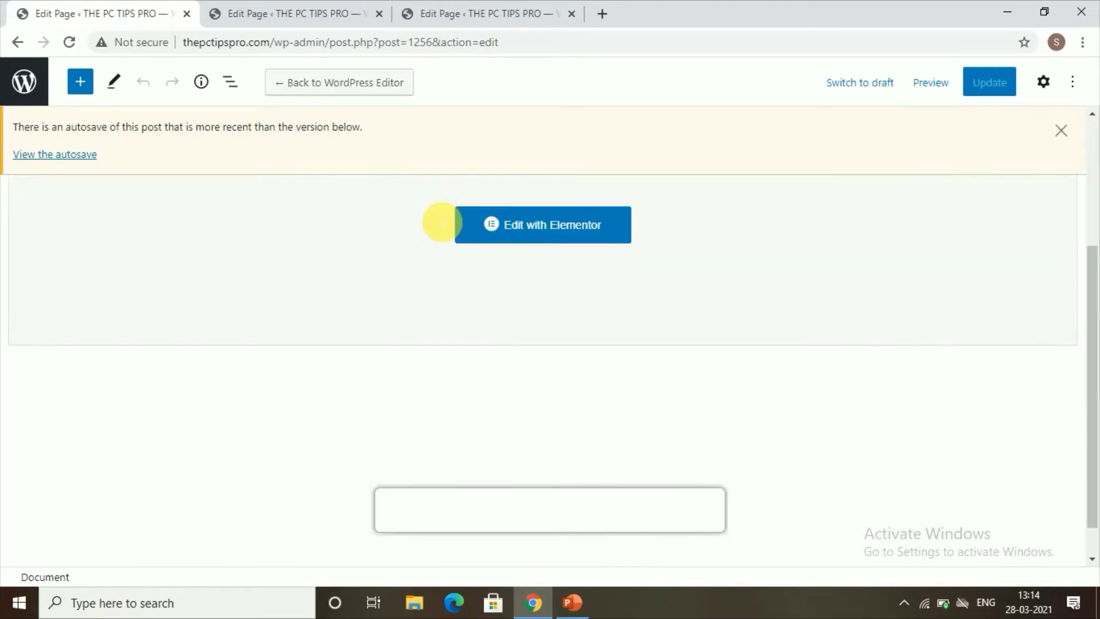
# - Leave the Home page editor for the dashboard and open the site's Media Library
pyautogui.scroll(4, 441, 212)
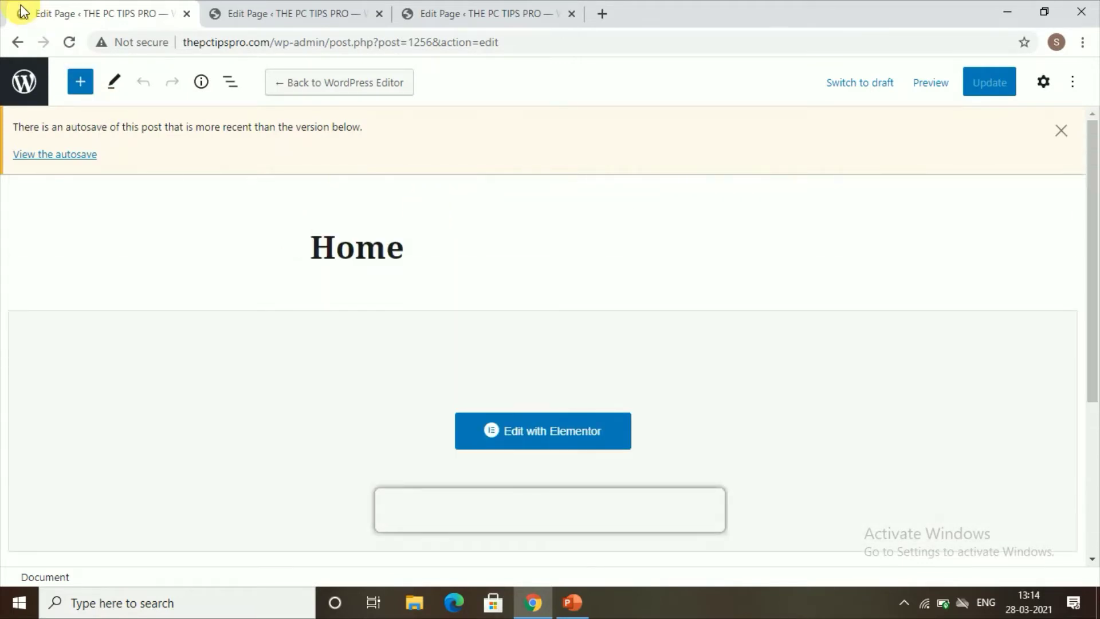
pyautogui.click(17, 42)
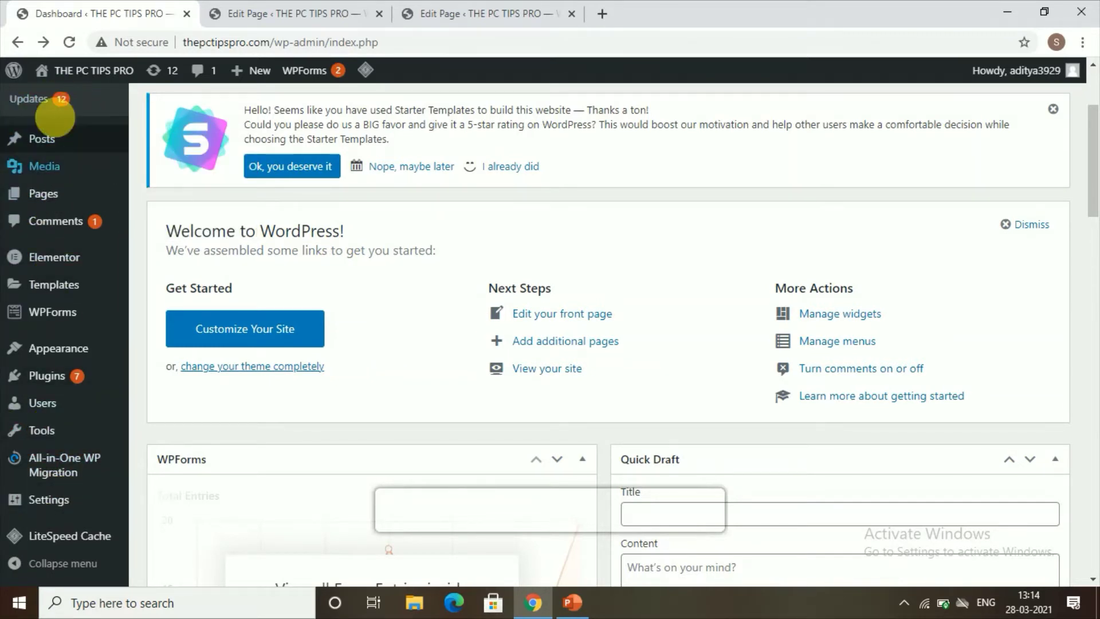
pyautogui.click(57, 177)
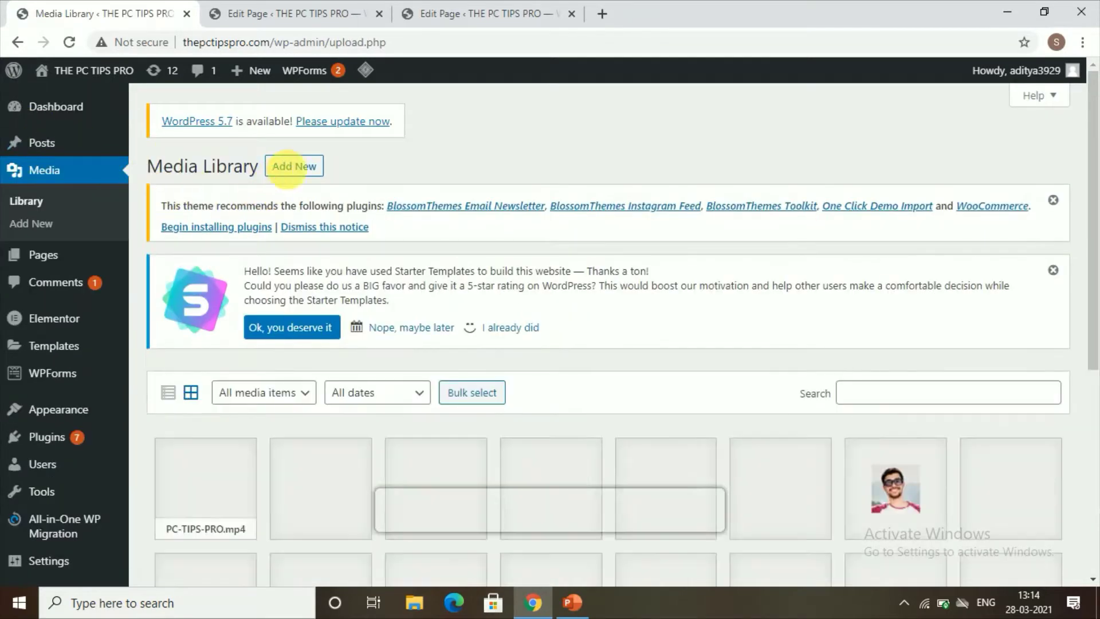
# - Upload the PC TIPS PRO video from the MARCH TPTP folder and open the new item's attachment details
pyautogui.click(294, 166)
pyautogui.scroll(-4, 575, 425)
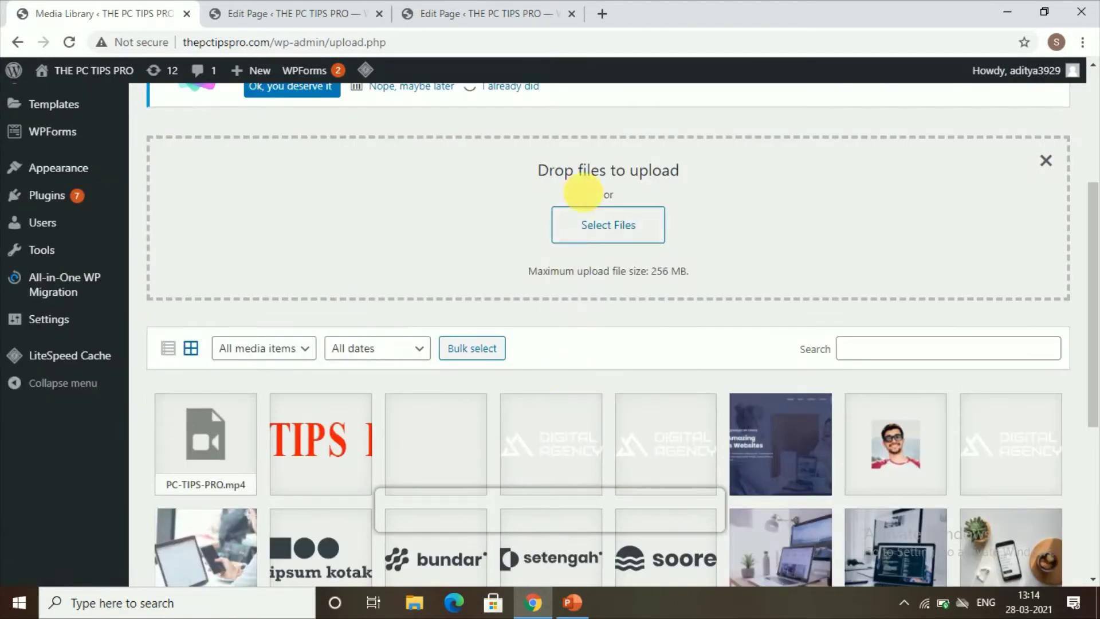
pyautogui.click(597, 231)
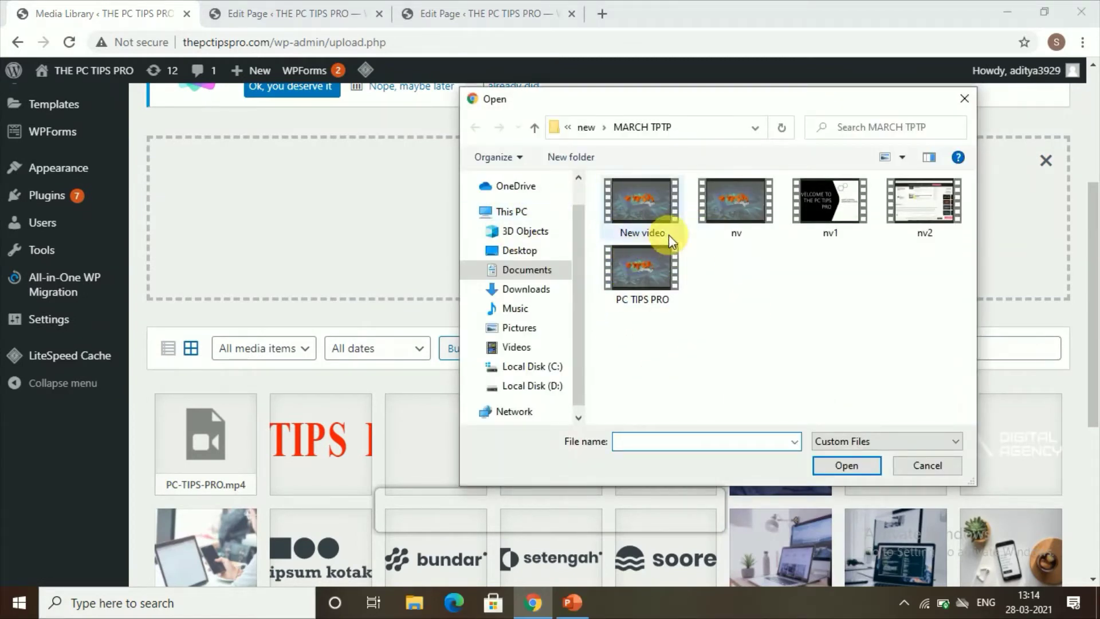
pyautogui.click(614, 284)
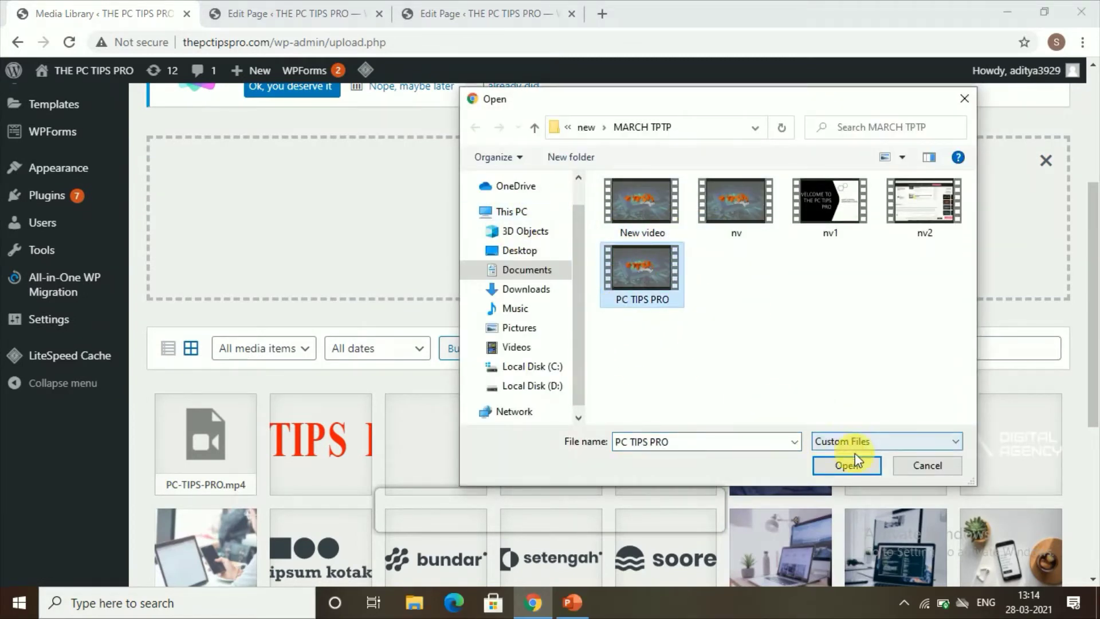
pyautogui.click(862, 468)
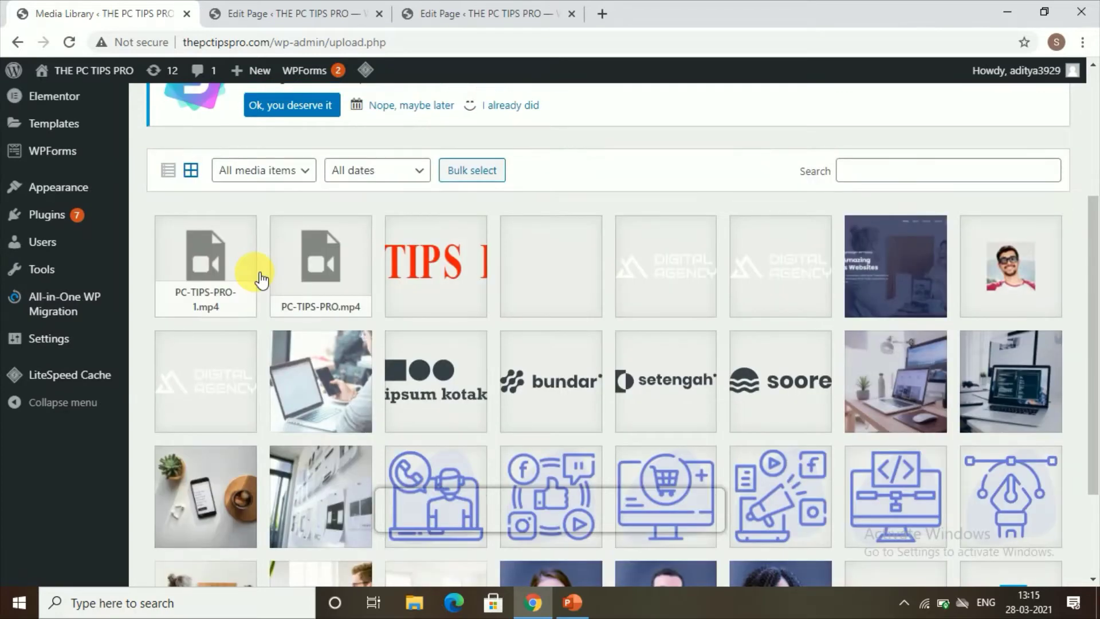
pyautogui.click(179, 289)
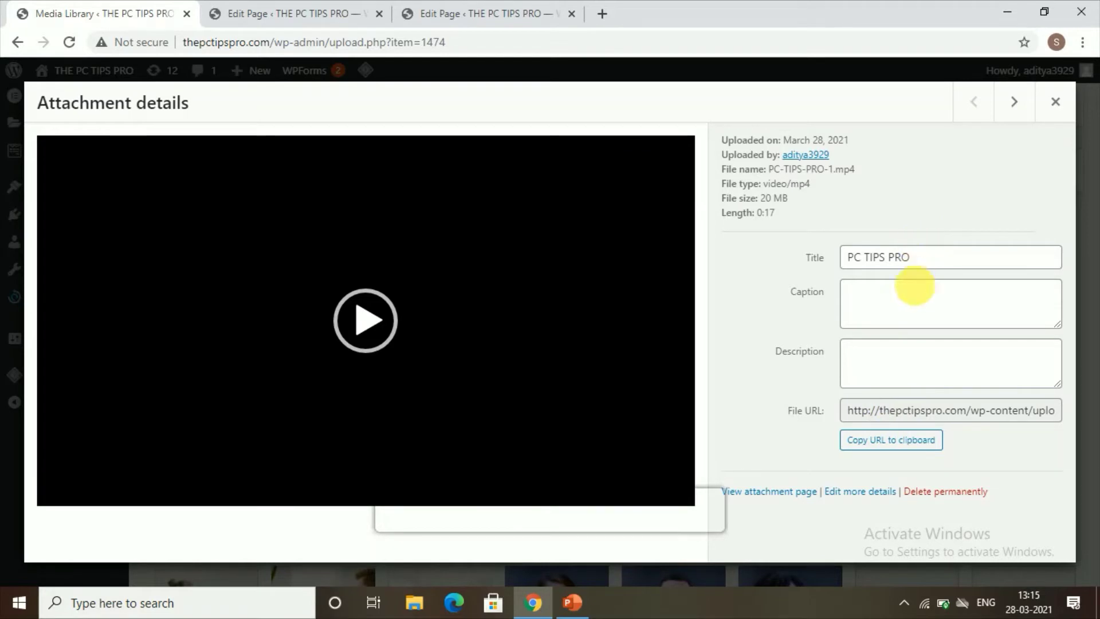
pyautogui.moveTo(631, 304)
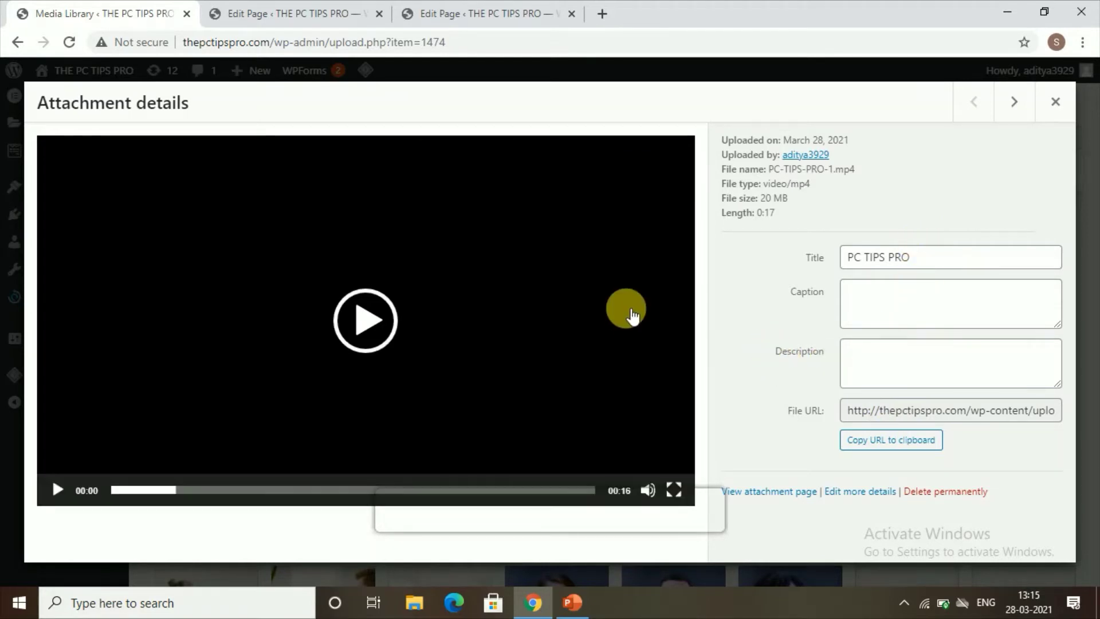
# - In the Home page open in the block editor, add a Buttons block below the closing testimonial
pyautogui.click(320, 14)
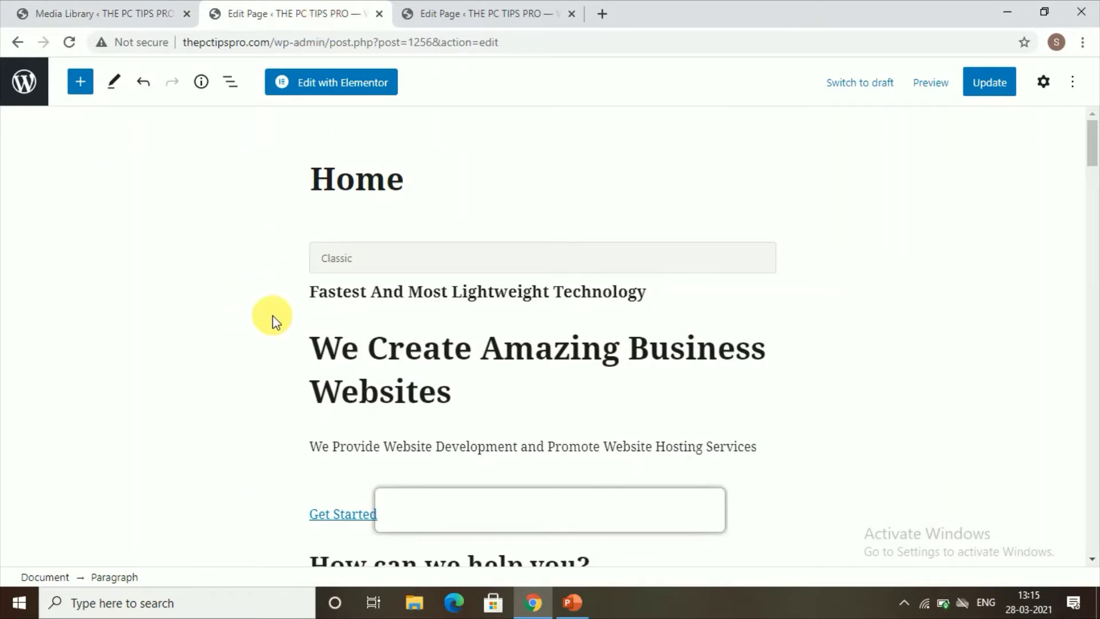
pyautogui.scroll(-12, 355, 260)
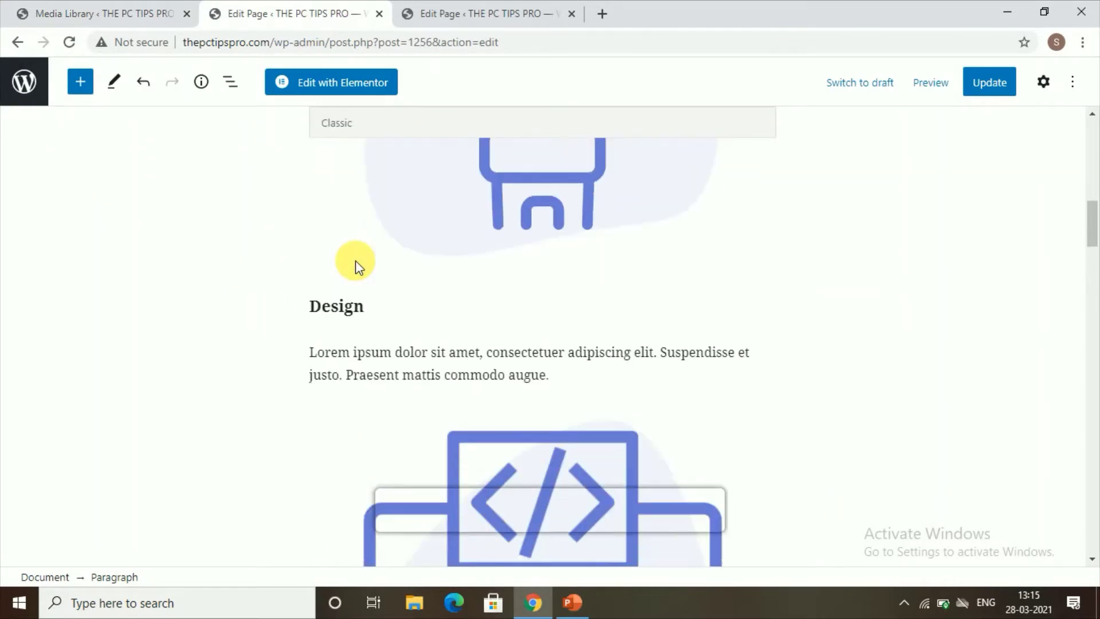
pyautogui.scroll(-20, 355, 260)
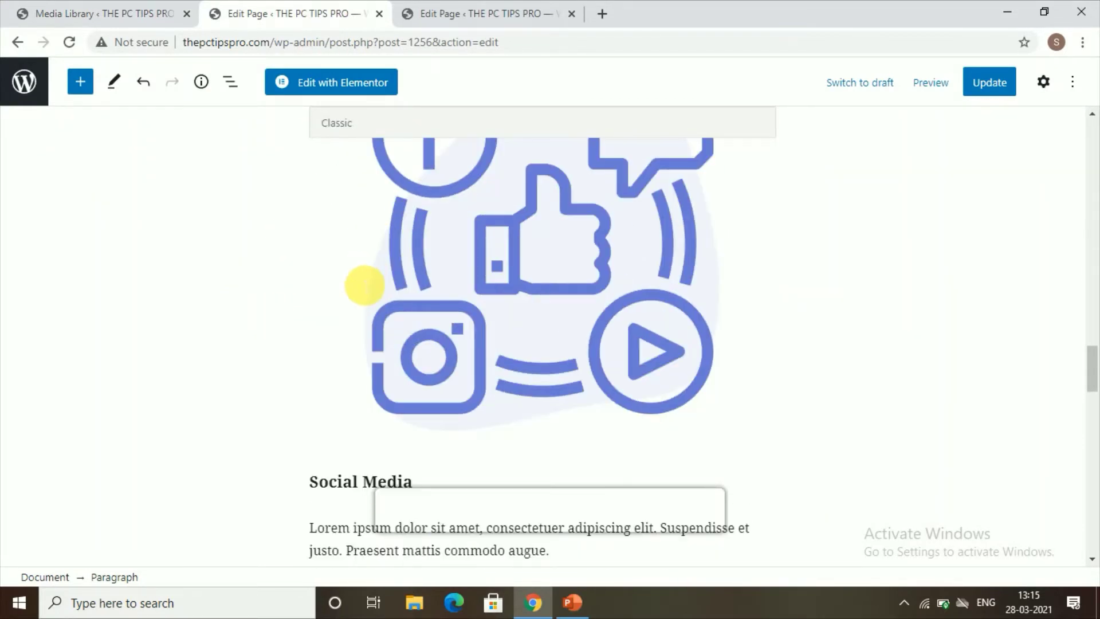
pyautogui.scroll(-5, 400, 364)
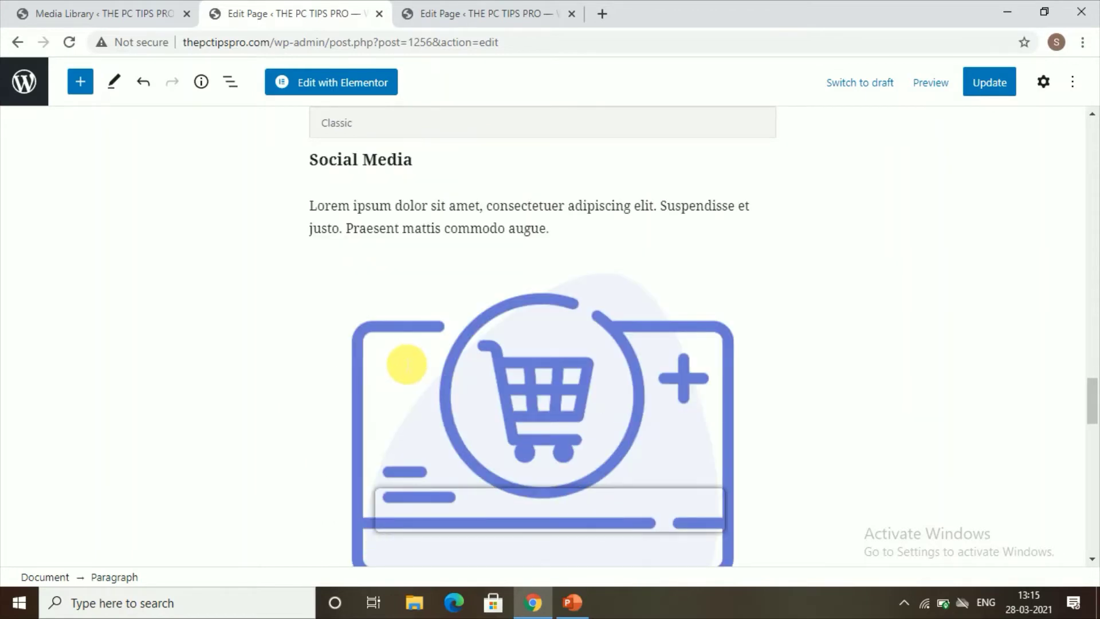
pyautogui.scroll(-15, 459, 393)
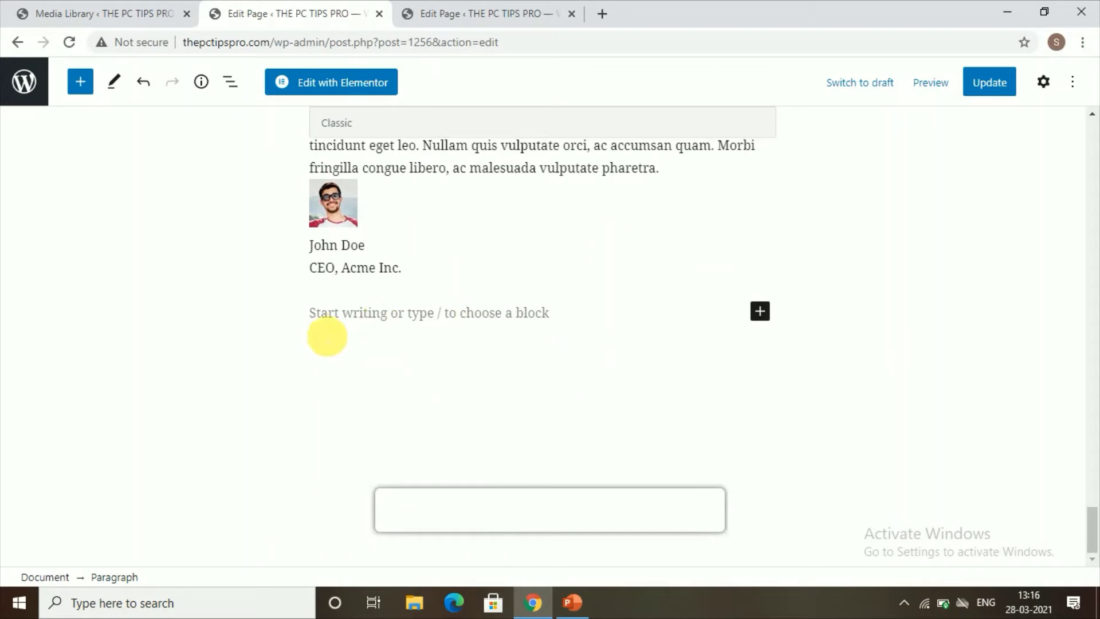
pyautogui.click(764, 314)
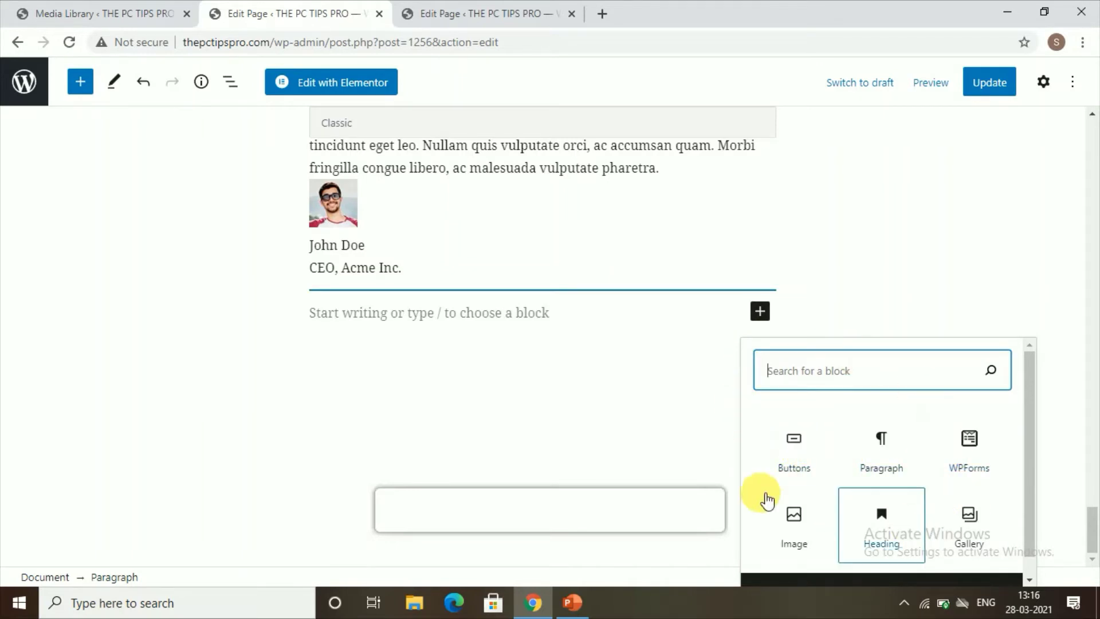
pyautogui.click(793, 475)
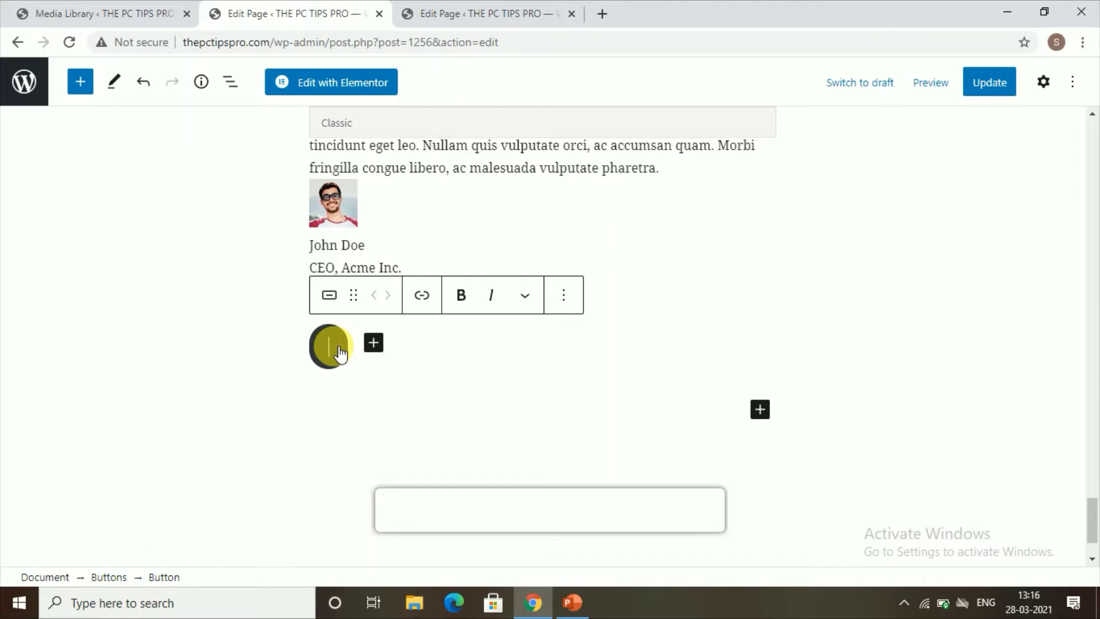
# - Label the new button "Download Here"
pyautogui.write('dd')
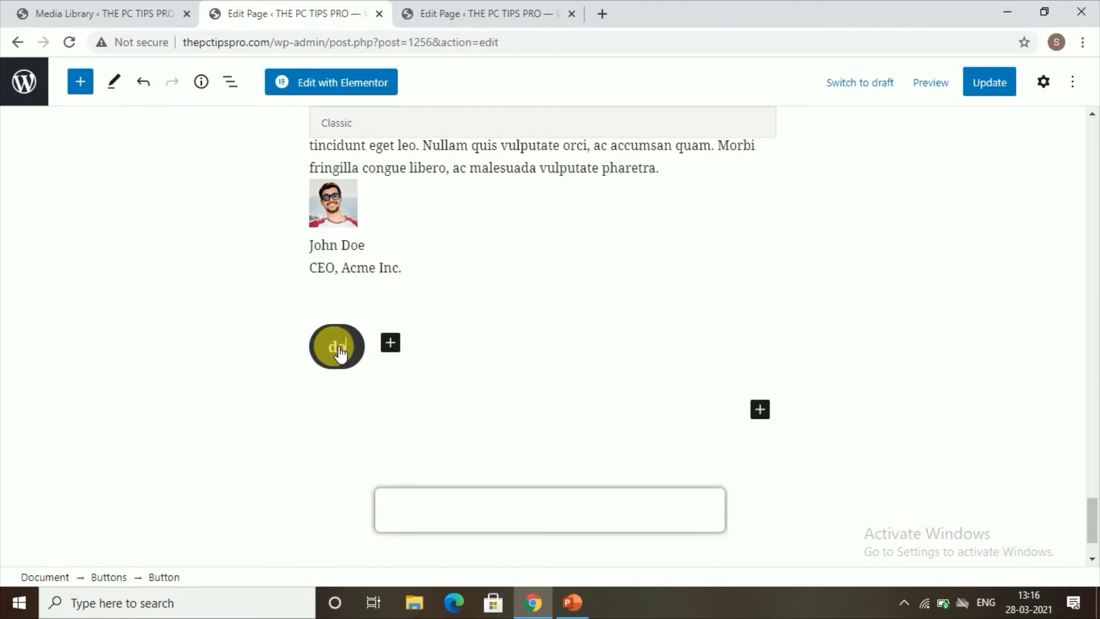
pyautogui.press('BackSpace')
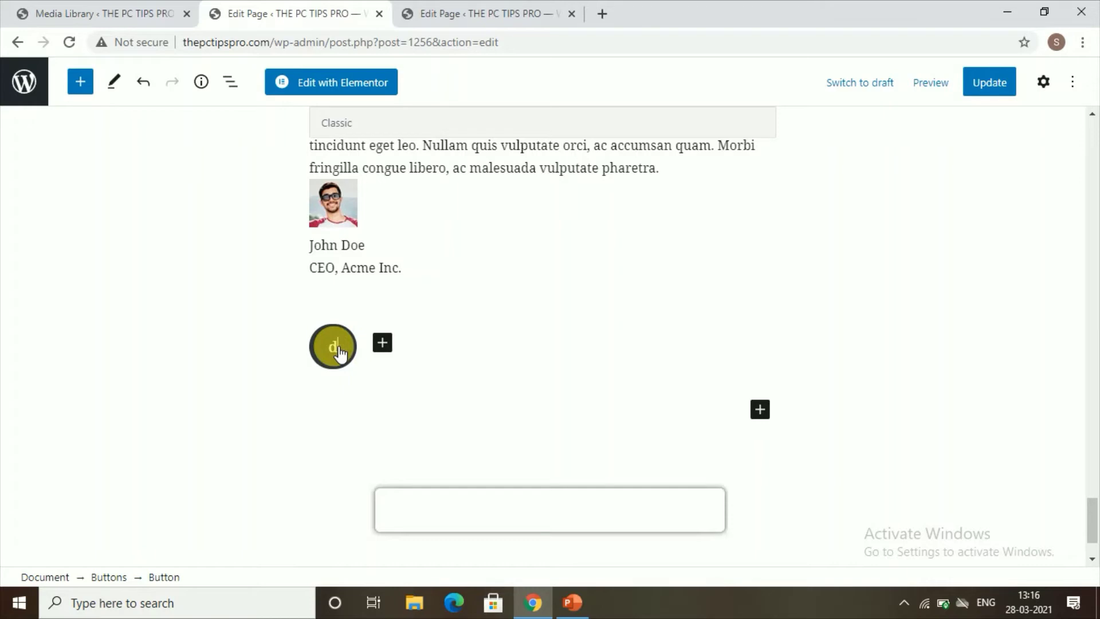
pyautogui.press('BackSpace')
pyautogui.write('Download')
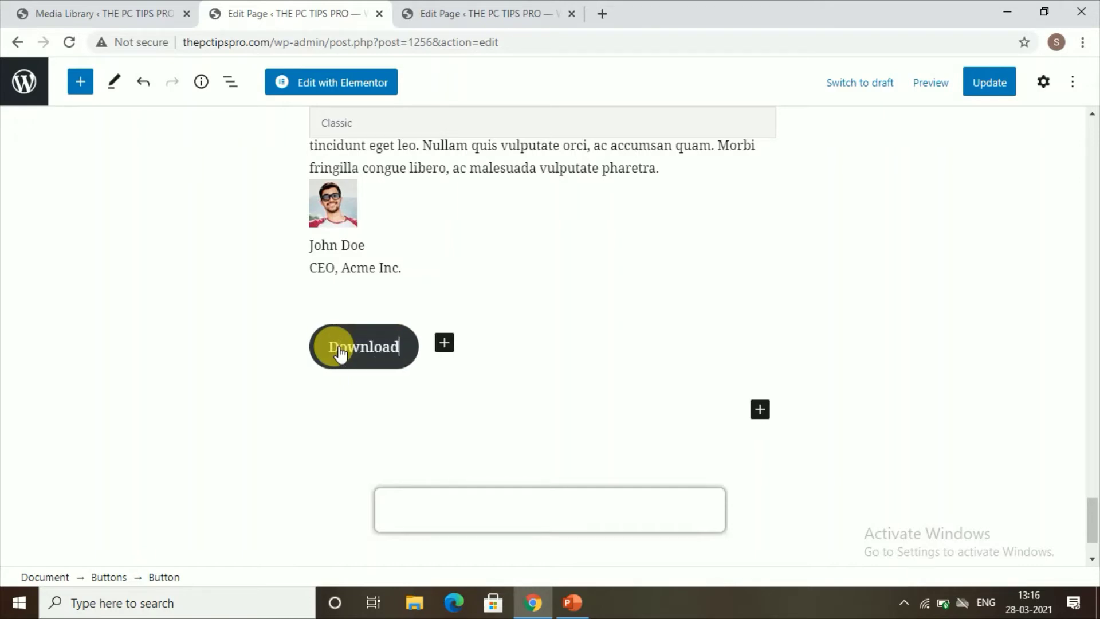
pyautogui.write(' H')
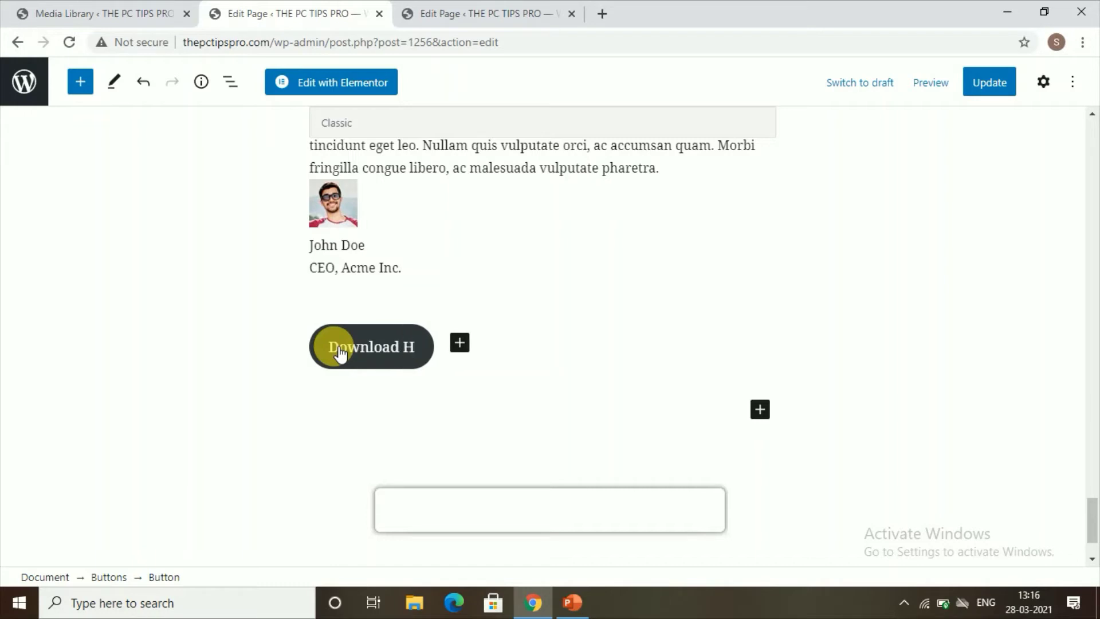
pyautogui.write('ere')
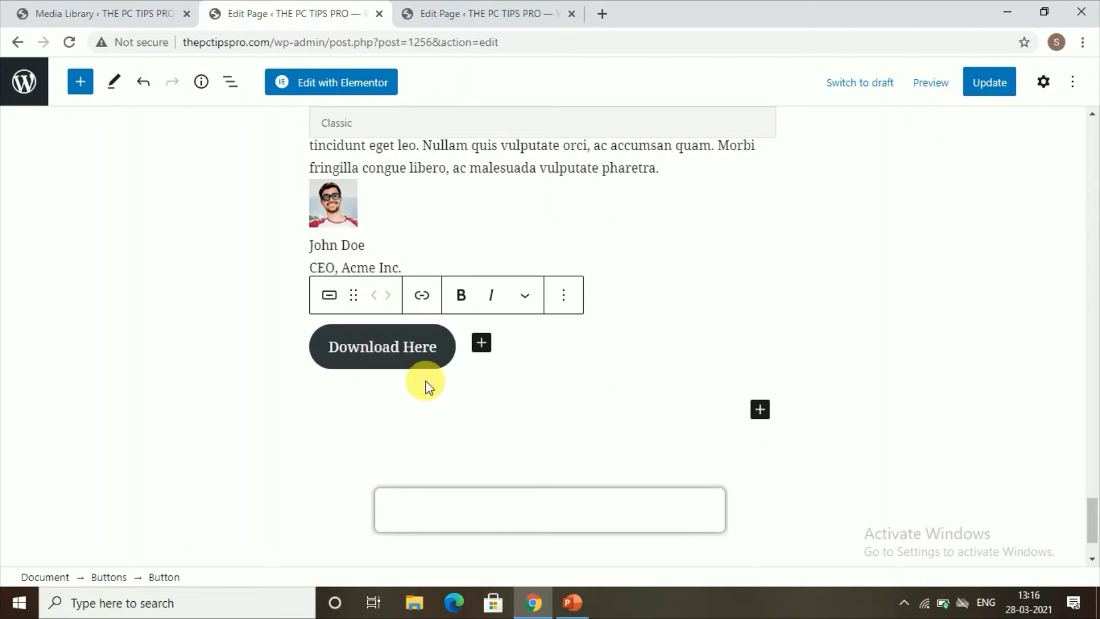
# - Link the Download Here button to the file URL copied from the PC-TIPS-PRO-1.mp4 attachment details
pyautogui.click(433, 309)
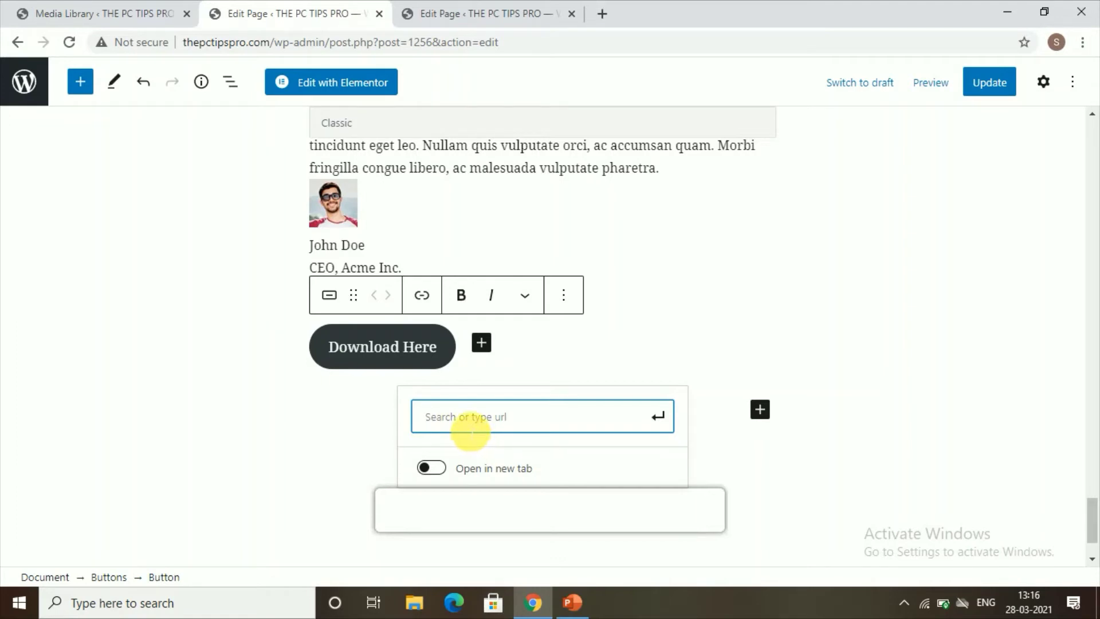
pyautogui.click(86, 8)
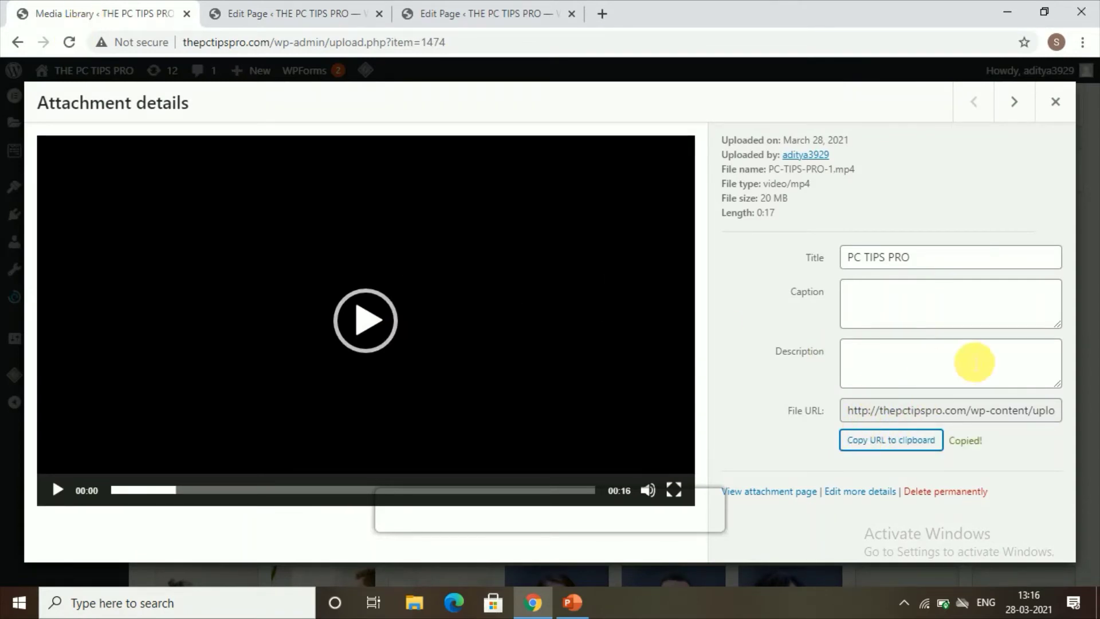
pyautogui.click(246, 13)
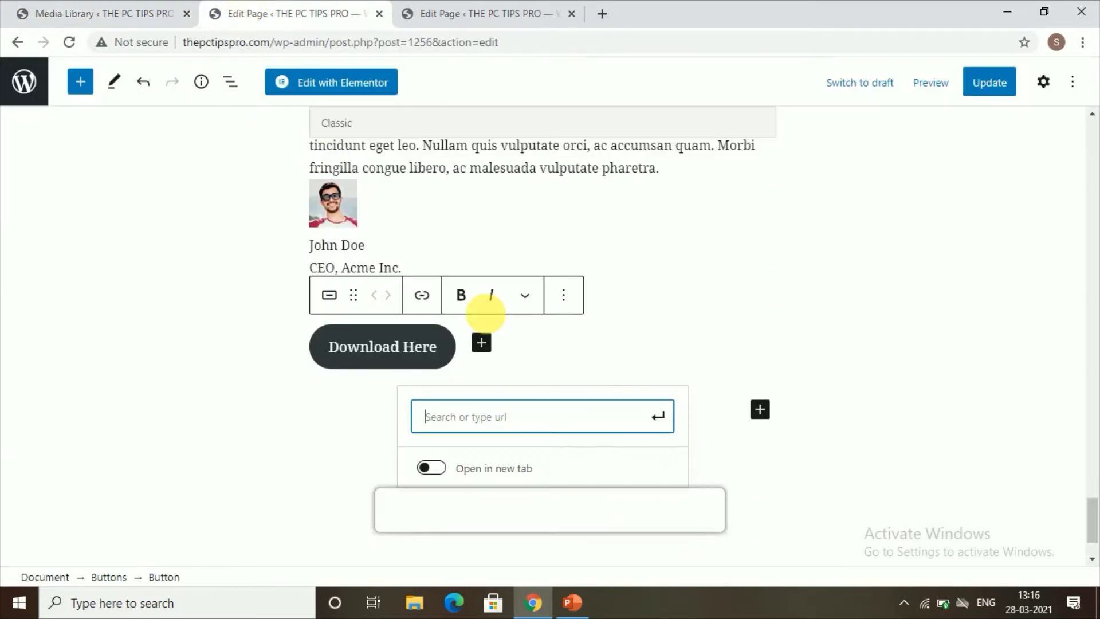
pyautogui.rightClick(432, 423)
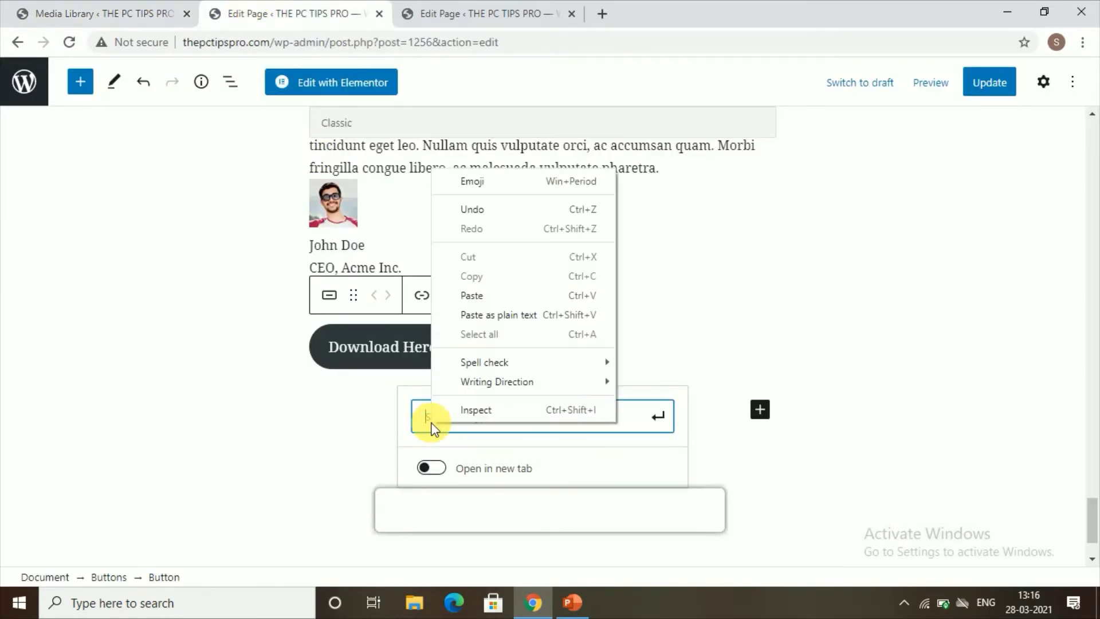
pyautogui.click(491, 315)
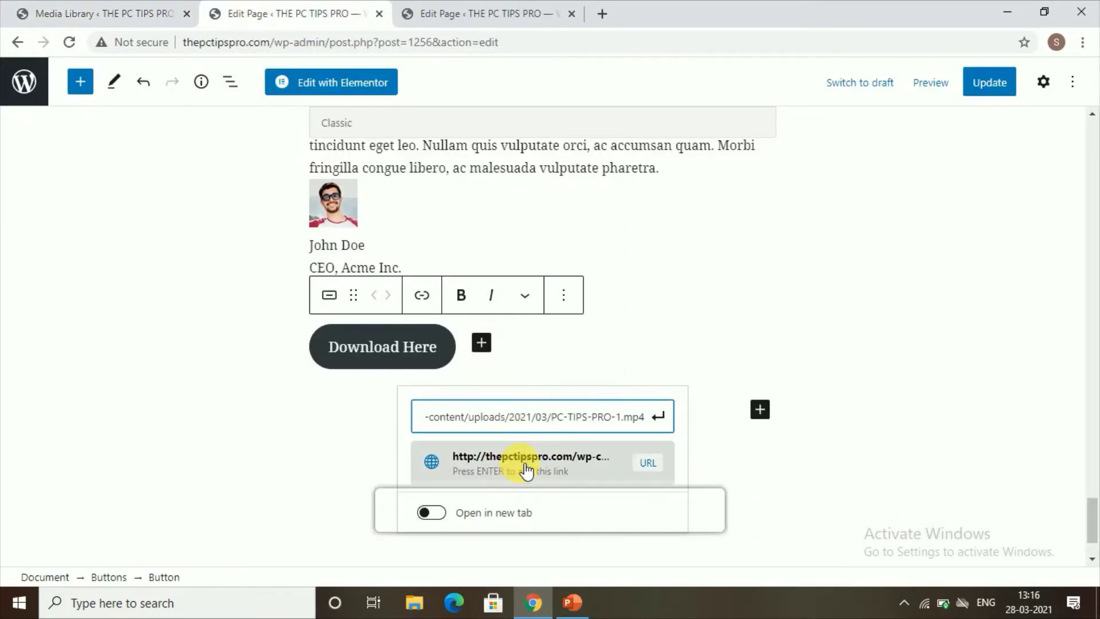
pyautogui.click(604, 458)
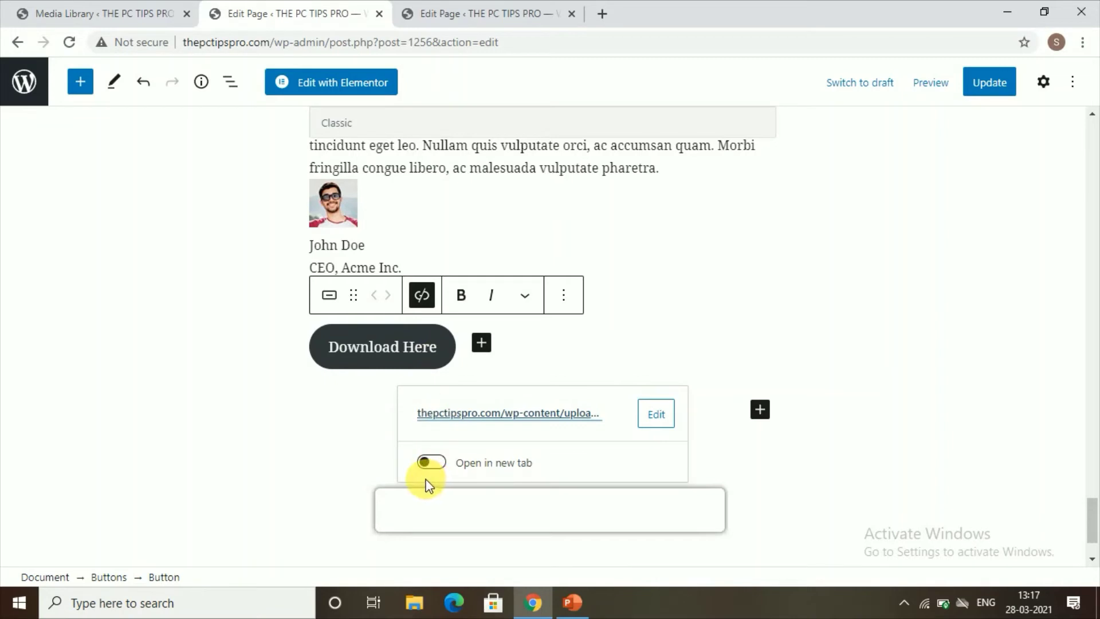
# - Set the Download Here button's link to open in a new tab and close the link settings
pyautogui.click(430, 464)
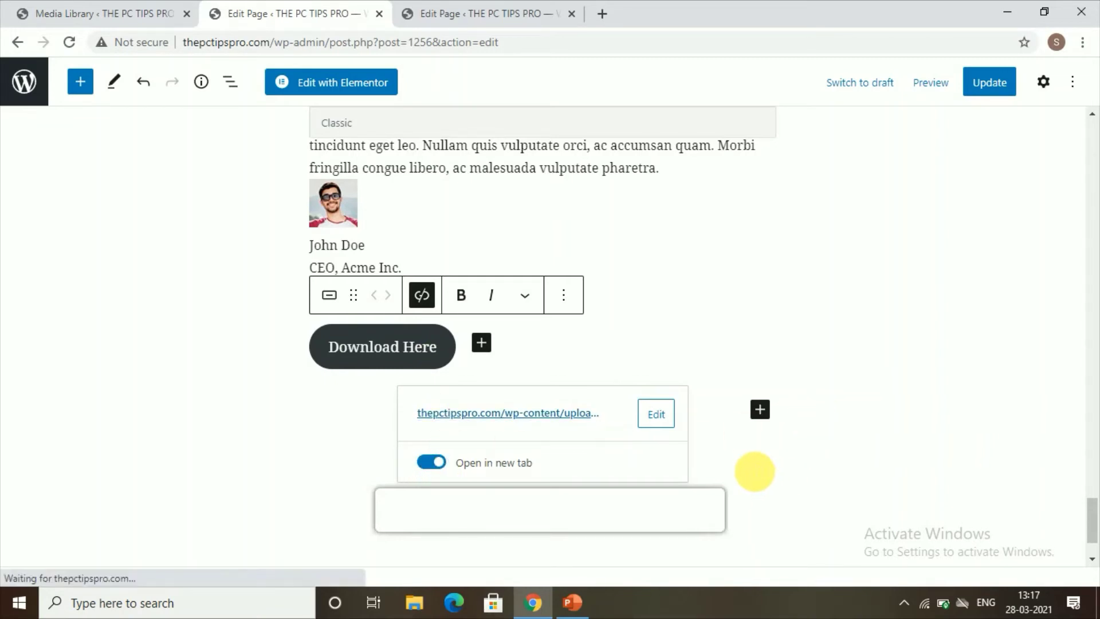
pyautogui.click(754, 471)
pyautogui.click(385, 346)
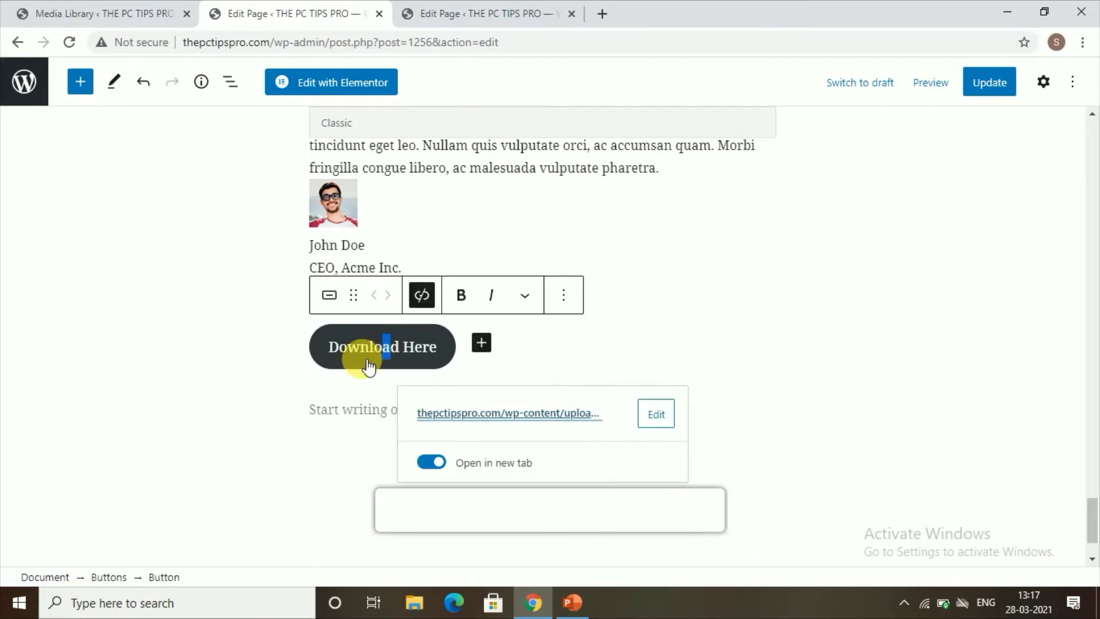
pyautogui.click(658, 346)
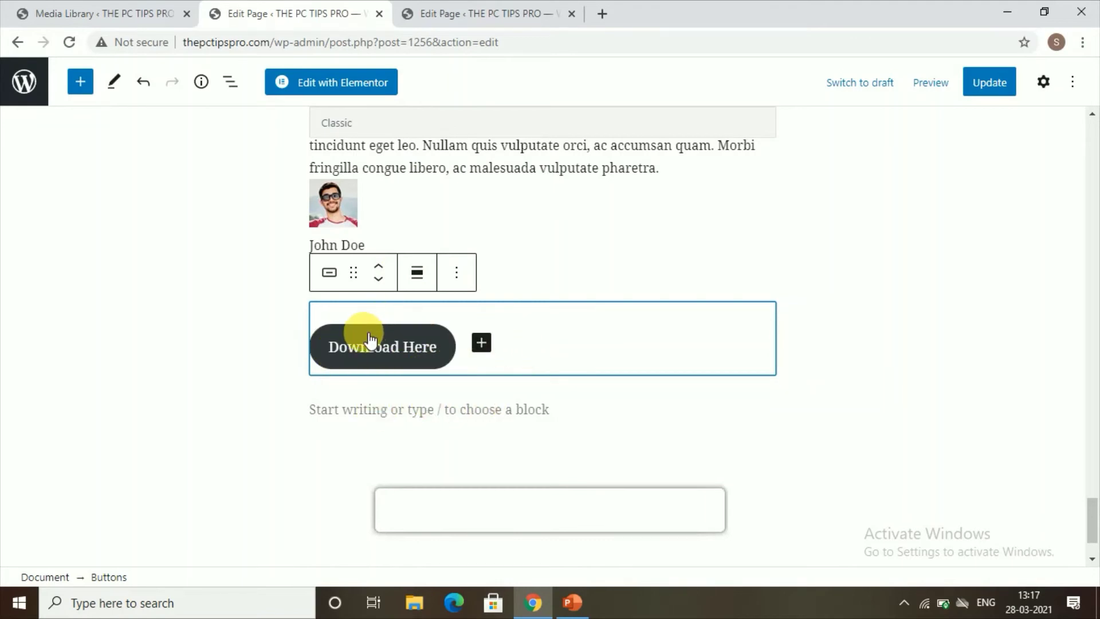
pyautogui.click(31, 13)
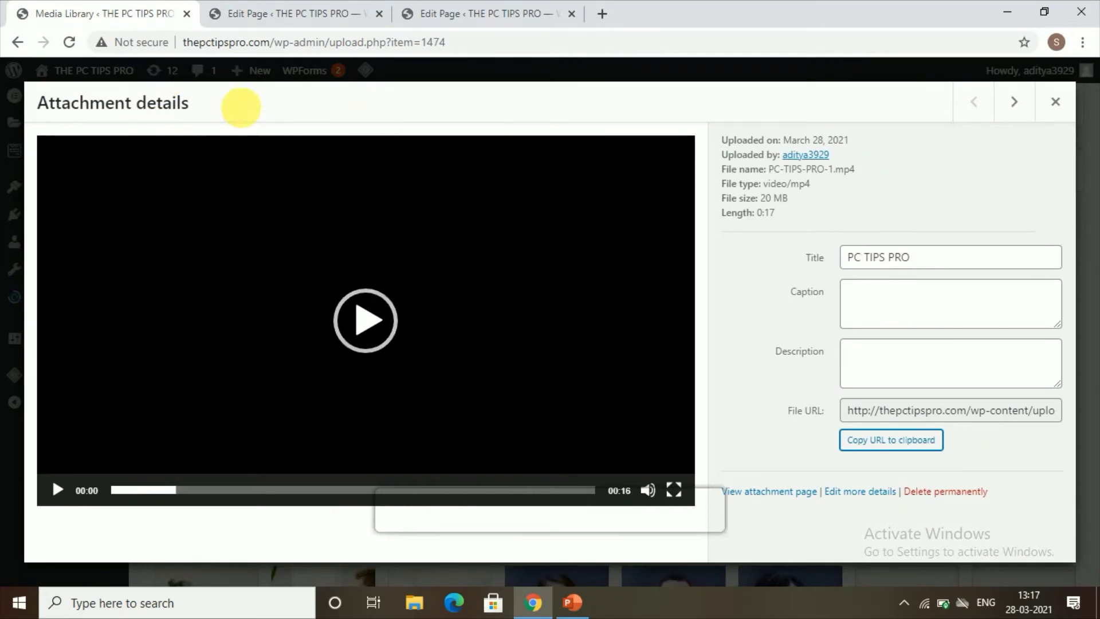
pyautogui.click(258, 13)
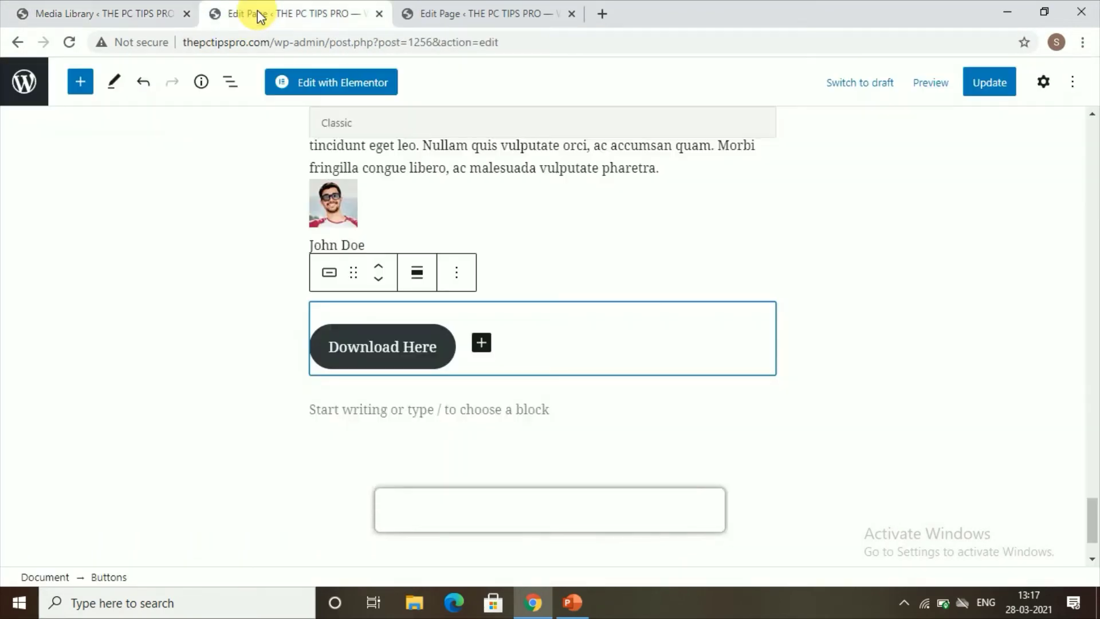
pyautogui.click(114, 327)
pyautogui.scroll(5, 214, 369)
pyautogui.scroll(-4, 215, 369)
pyautogui.scroll(15, 218, 362)
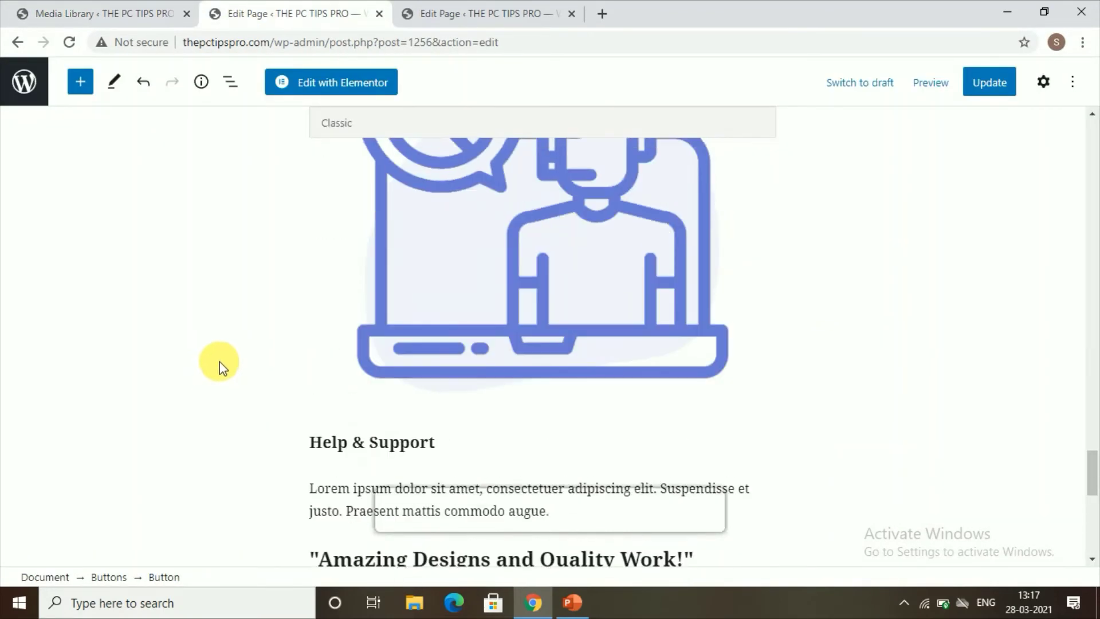
pyautogui.scroll(8, 218, 360)
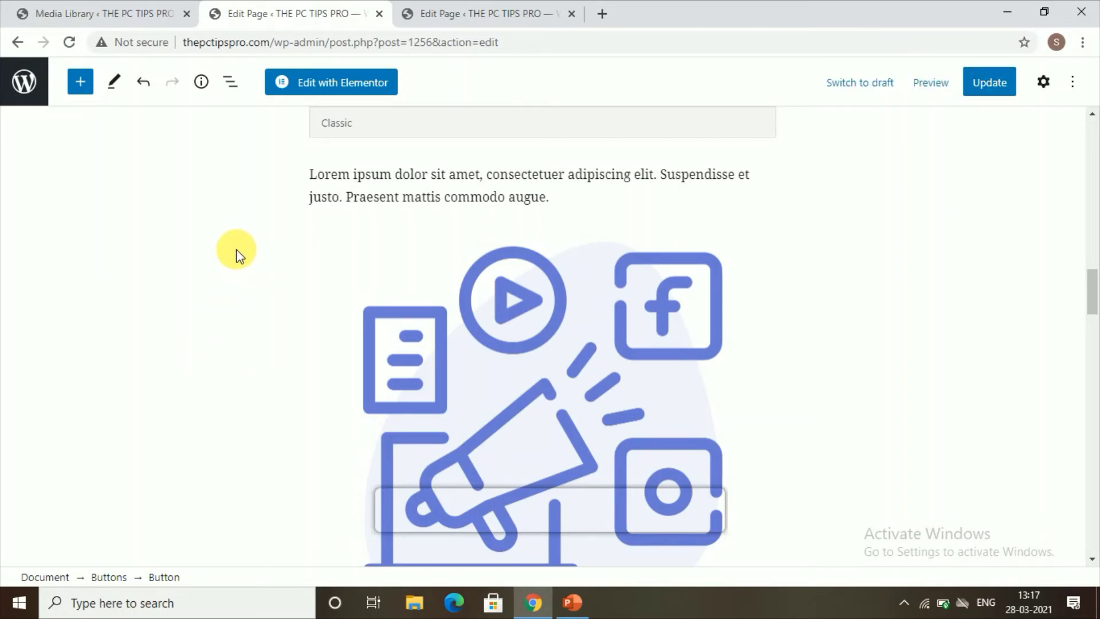
pyautogui.scroll(10, 236, 249)
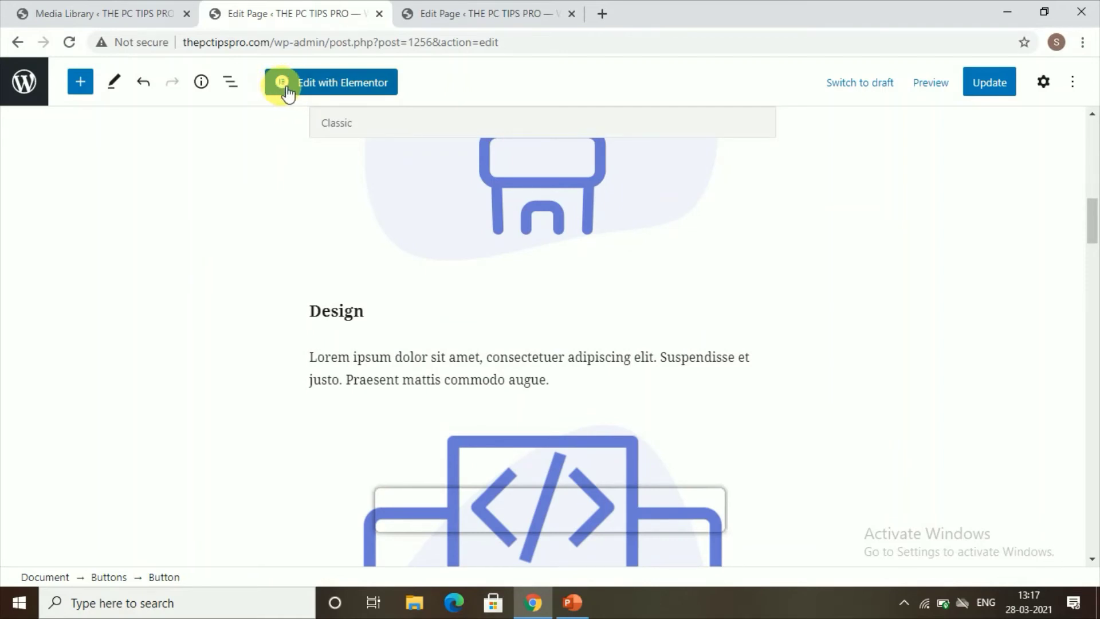
pyautogui.click(310, 85)
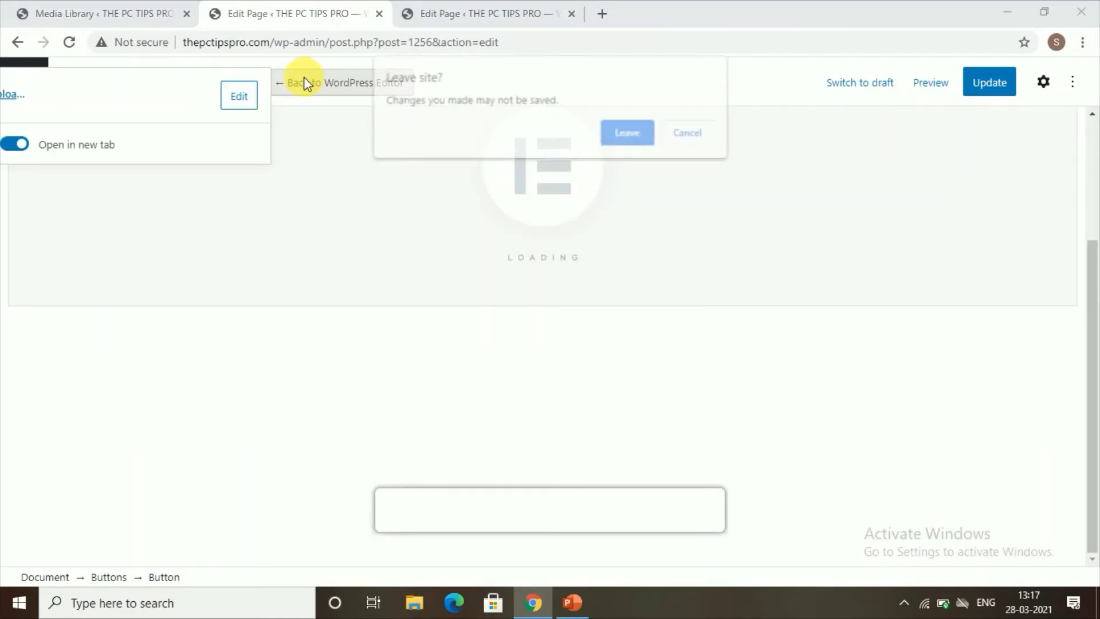
pyautogui.click(687, 137)
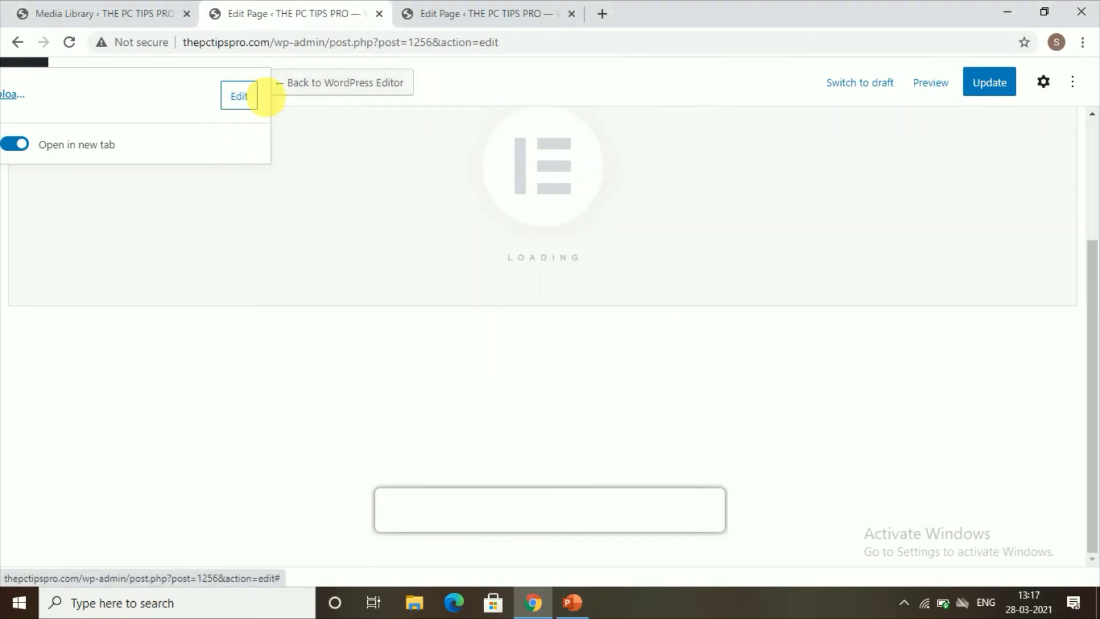
pyautogui.click(309, 255)
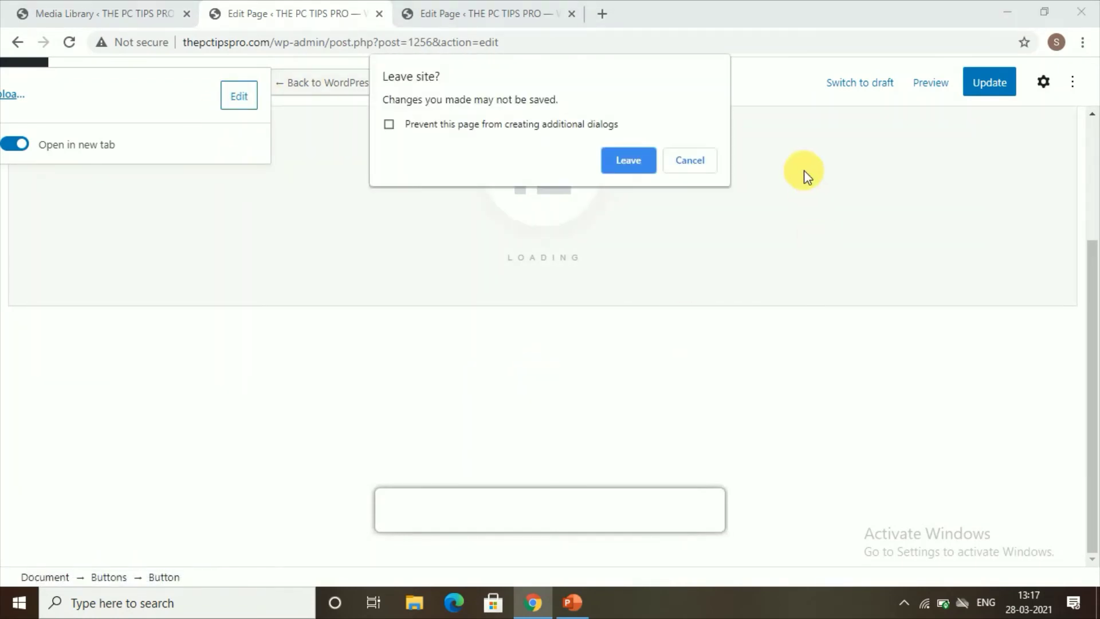
pyautogui.click(687, 162)
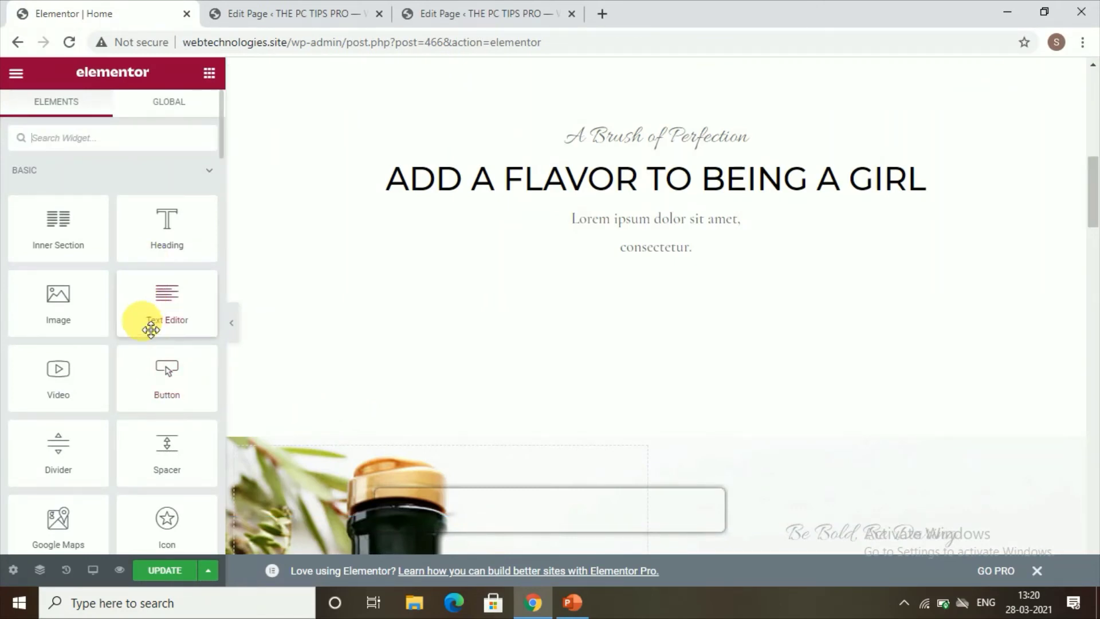
# - In the Home page open in Elementor, add a Button widget at the end of the "Add a Flavor to Being a Girl" section
pyautogui.scroll(-3, 112, 291)
pyautogui.scroll(-2, 118, 351)
pyautogui.scroll(5, 123, 373)
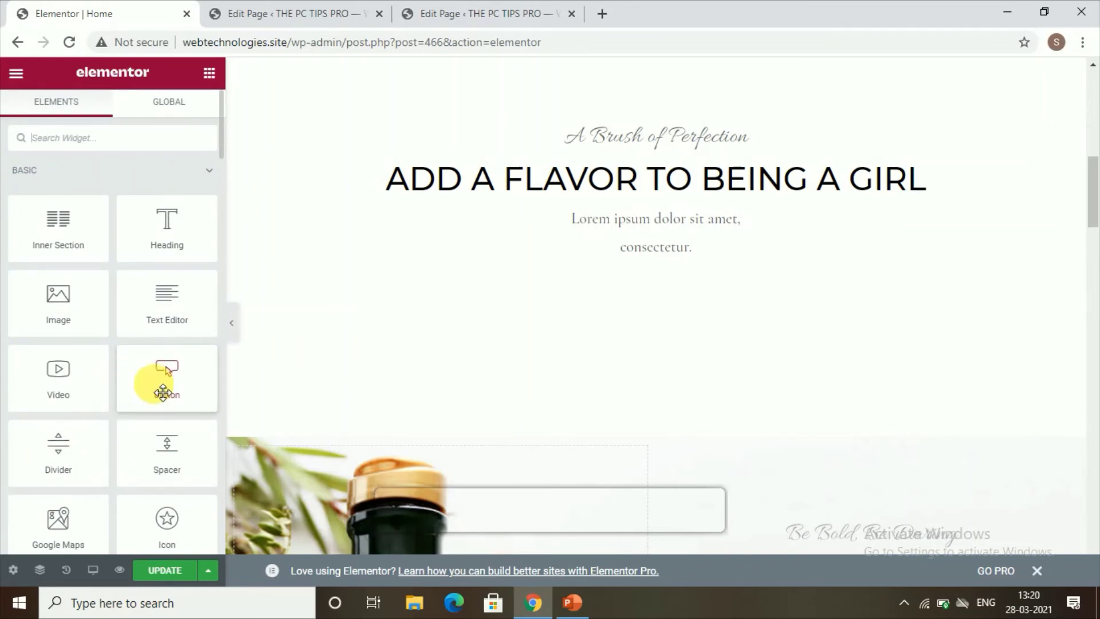
pyautogui.scroll(10, 712, 287)
pyautogui.scroll(-3, 780, 350)
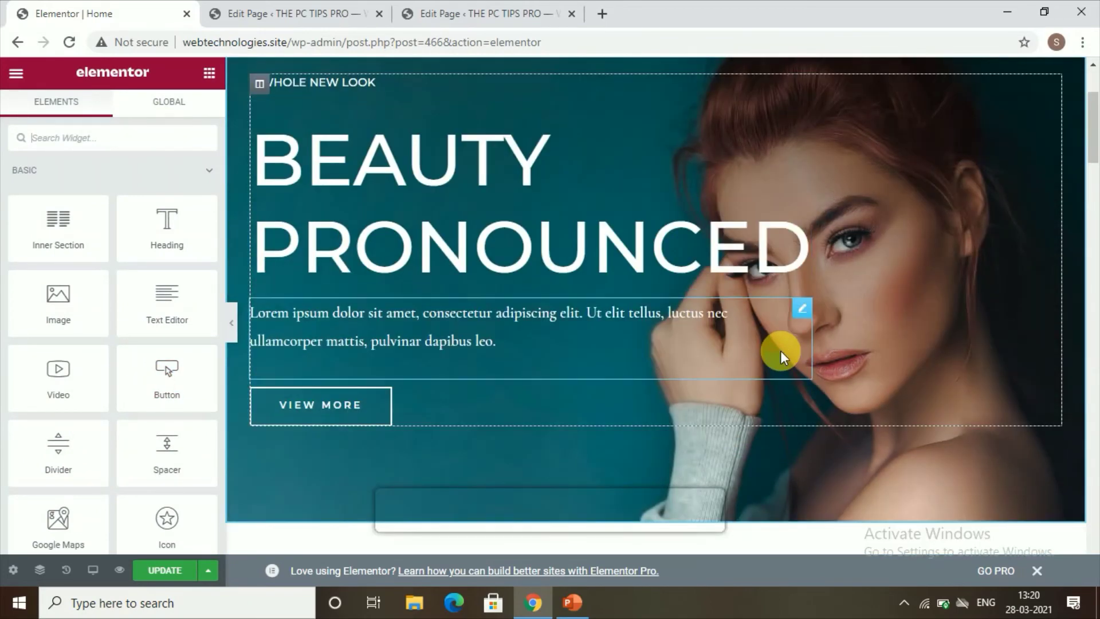
pyautogui.scroll(-2, 776, 353)
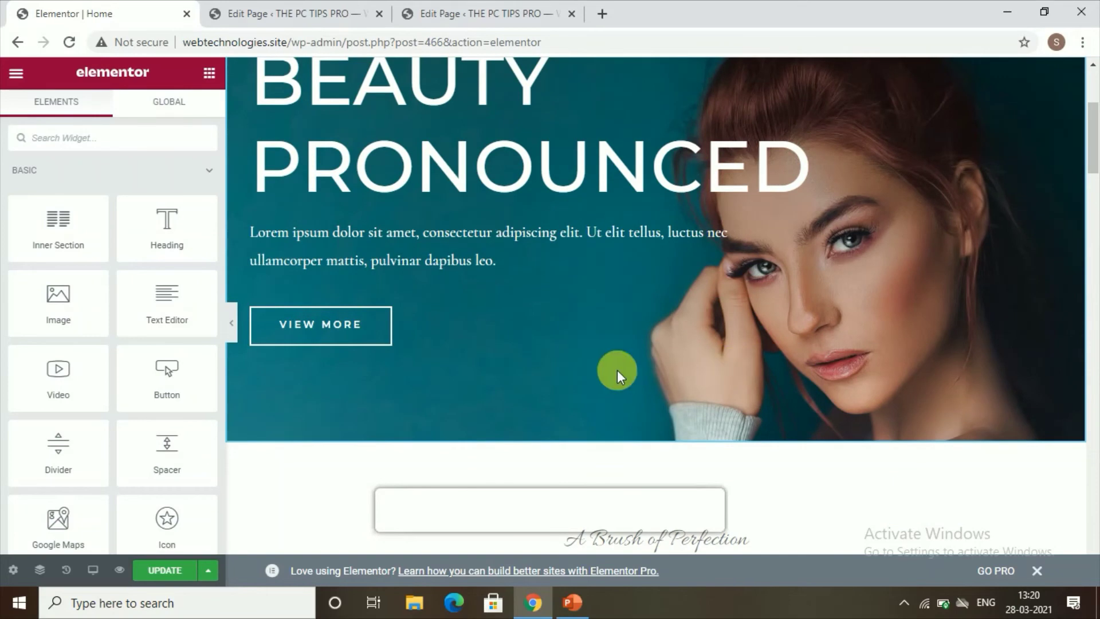
pyautogui.scroll(-8, 615, 357)
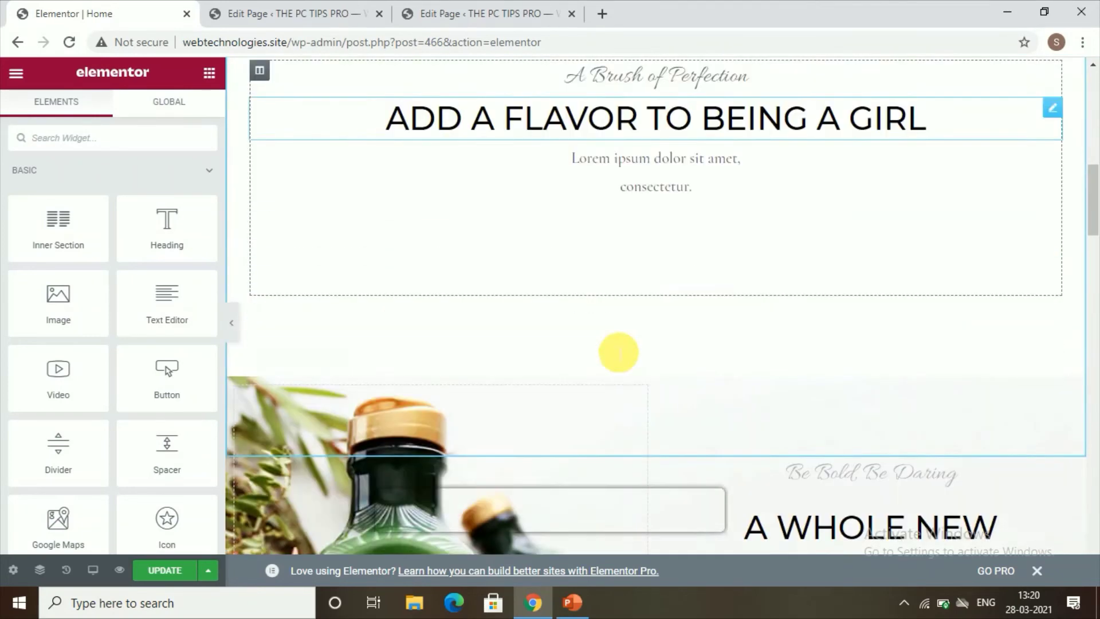
pyautogui.scroll(3, 611, 350)
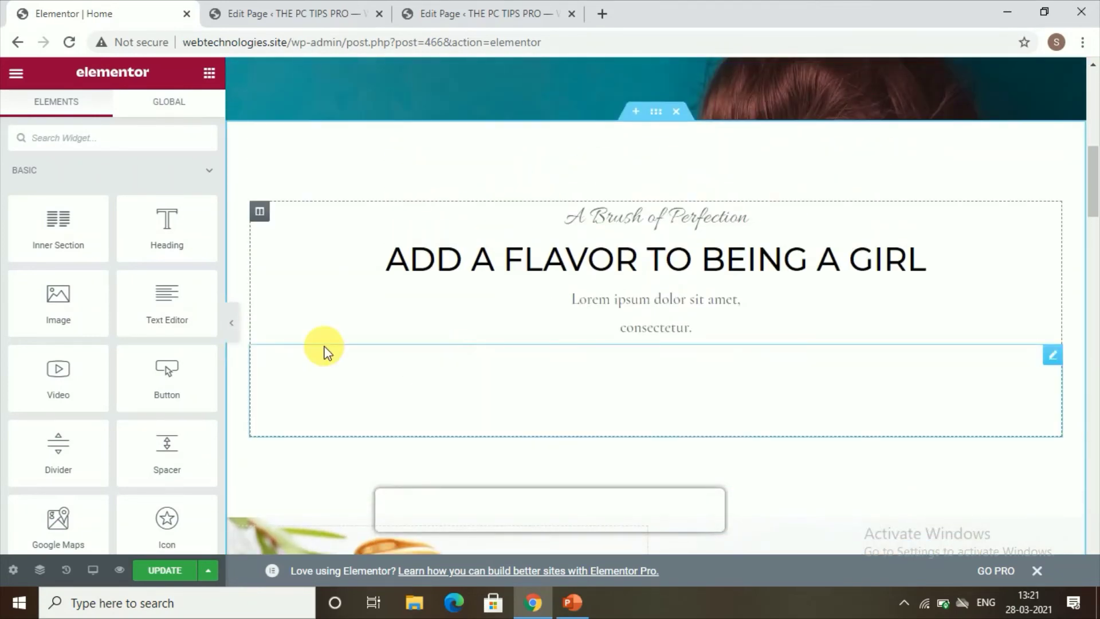
pyautogui.moveTo(170, 395); pyautogui.dragTo(278, 410)
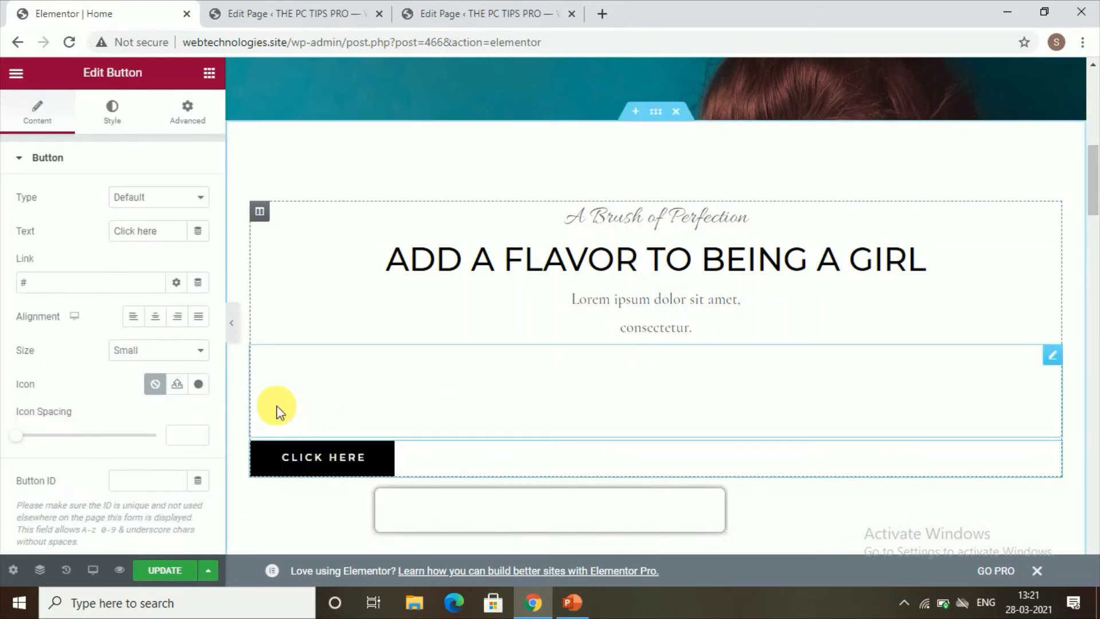
# - Replace the new button's text with "DOWNLOAD HERE"
pyautogui.click(356, 461)
pyautogui.press('BackSpace')
pyautogui.press('BackSpace')
pyautogui.press('BackSpace')
pyautogui.press('BackSpace')
pyautogui.press('BackSpace')
pyautogui.press('BackSpace')
pyautogui.press('BackSpace')
pyautogui.press('BackSpace')
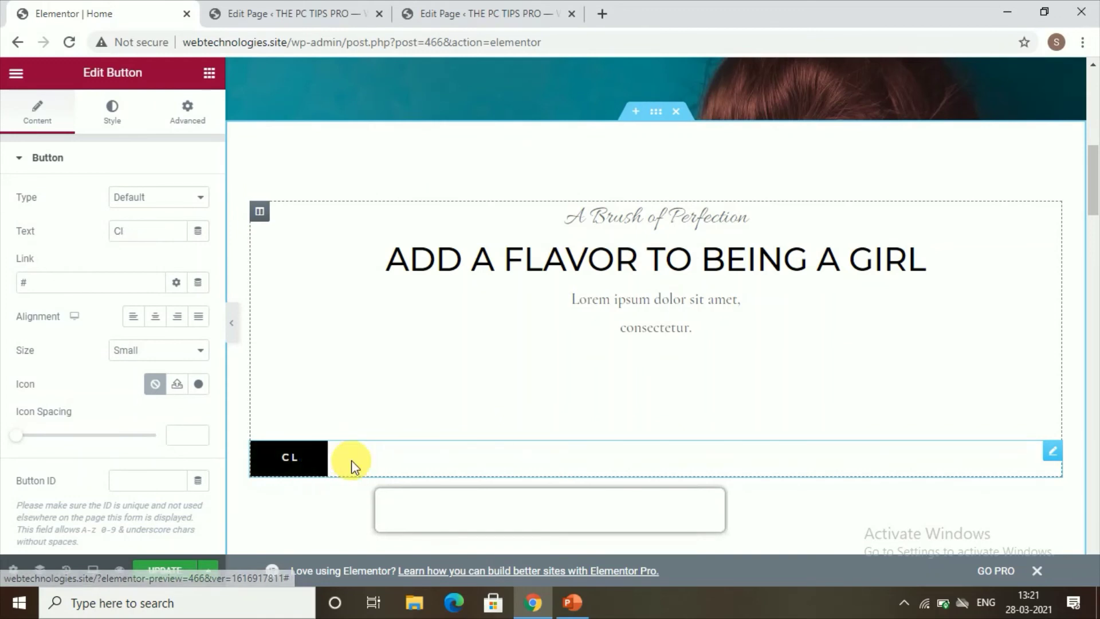
pyautogui.press('BackSpace')
pyautogui.press('BackSpace')
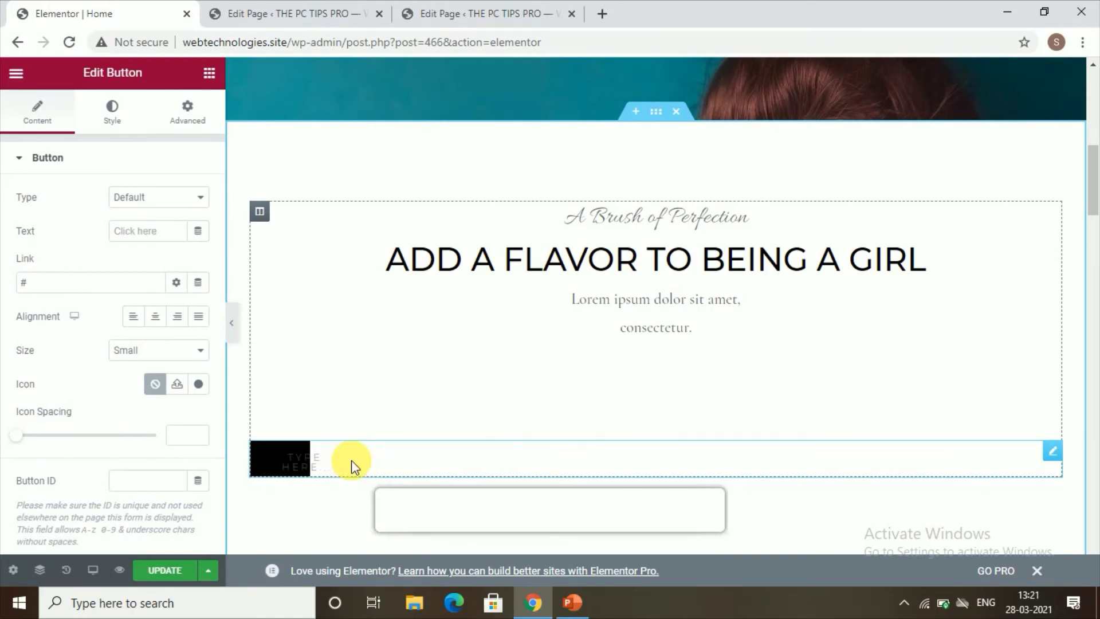
pyautogui.write('DO')
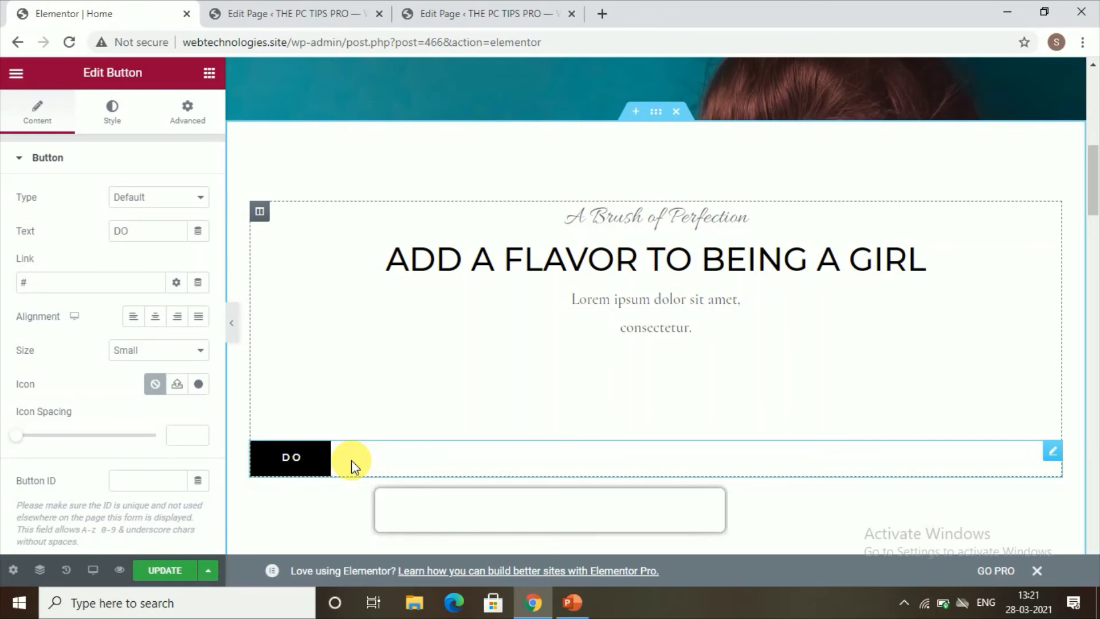
pyautogui.write('WN')
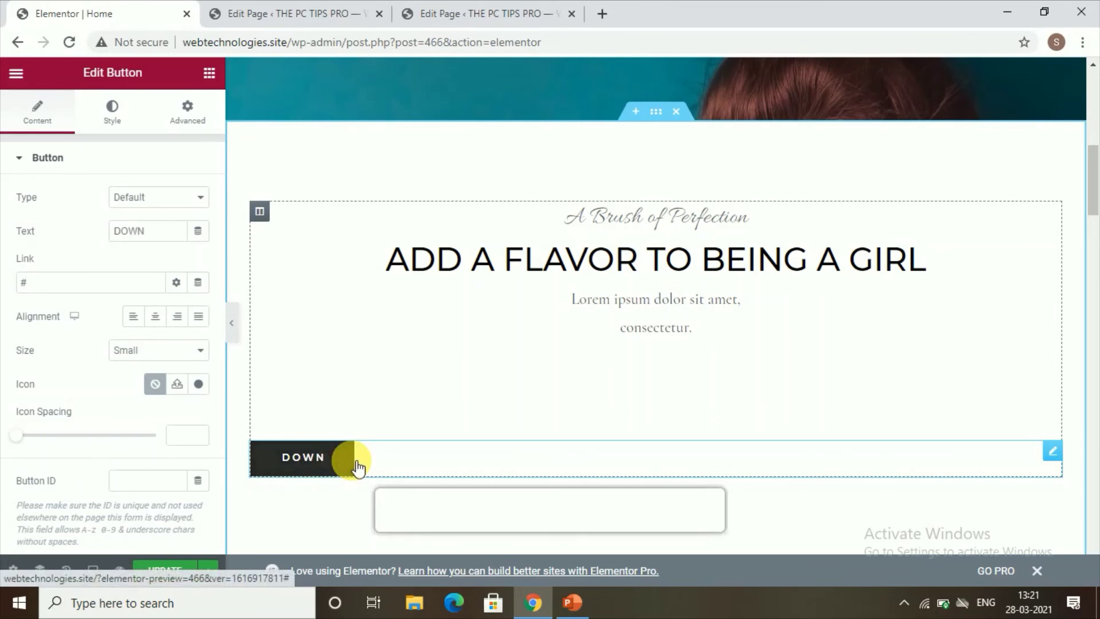
pyautogui.write('LOAD')
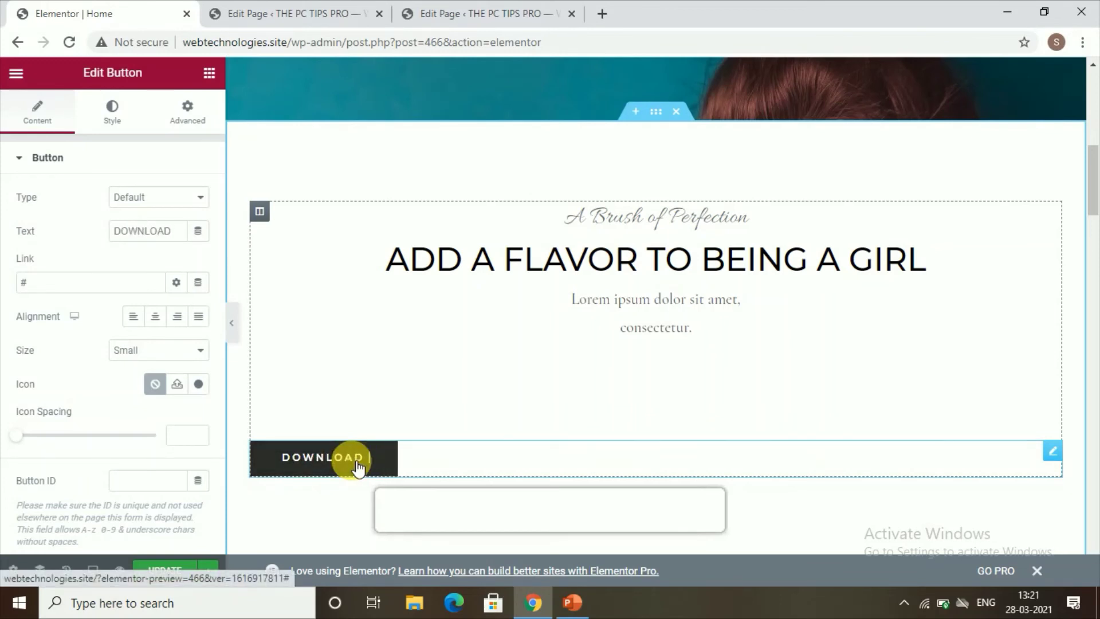
pyautogui.write(' HERE')
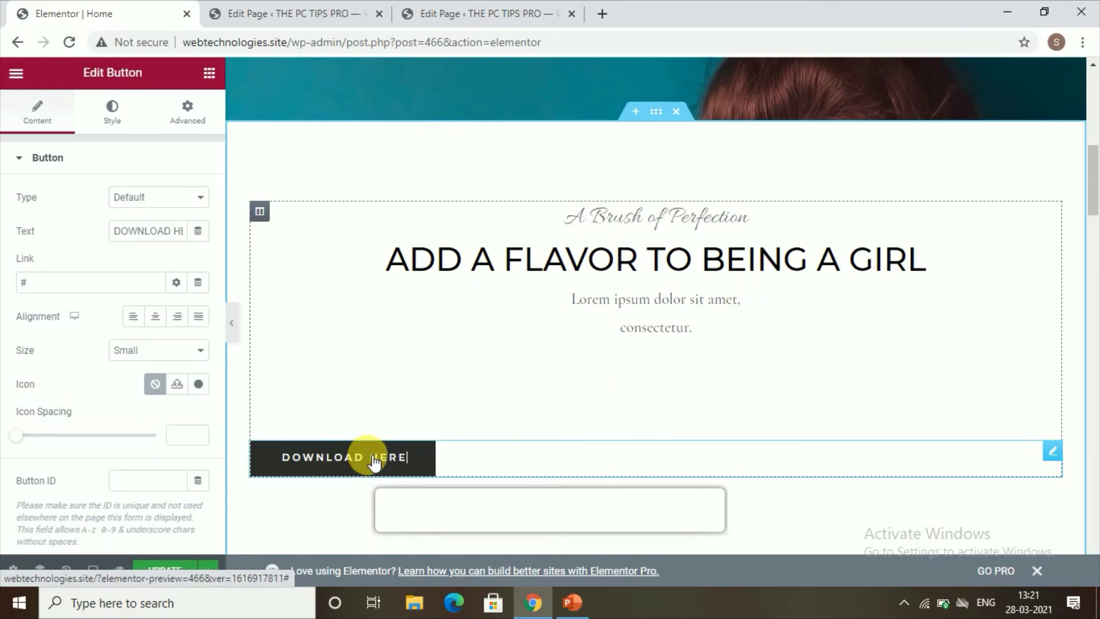
pyautogui.tripleClick(379, 460)
pyautogui.click(331, 458)
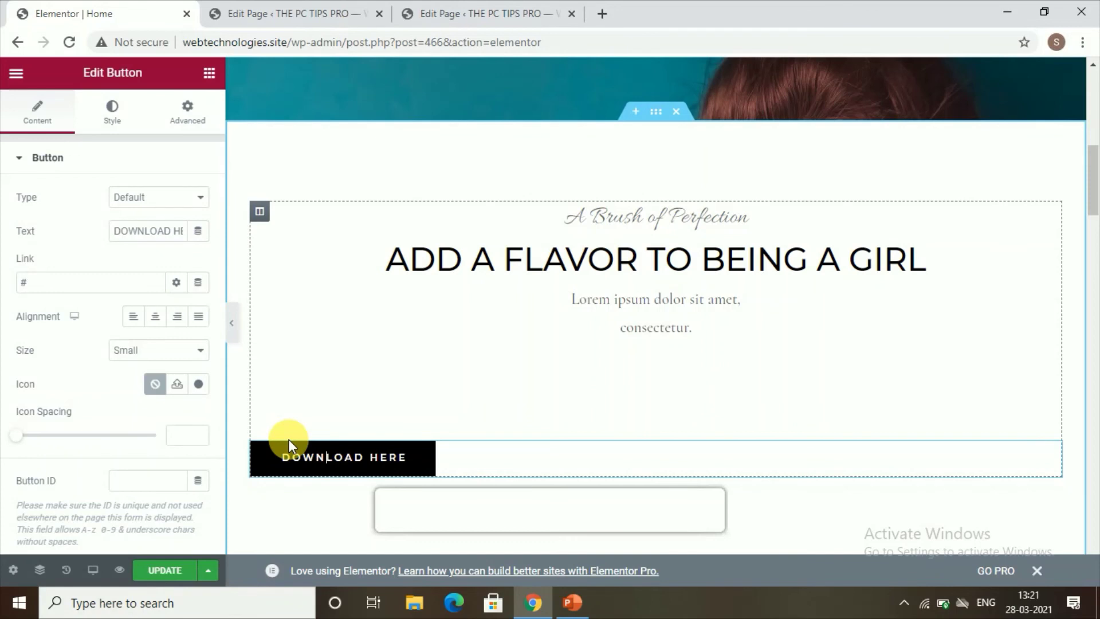
# - Replace the DOWNLOAD HERE button's placeholder link with the copied file URL of PC-TIPS-PRO-1.mp4
pyautogui.doubleClick(119, 282)
pyautogui.click(117, 282)
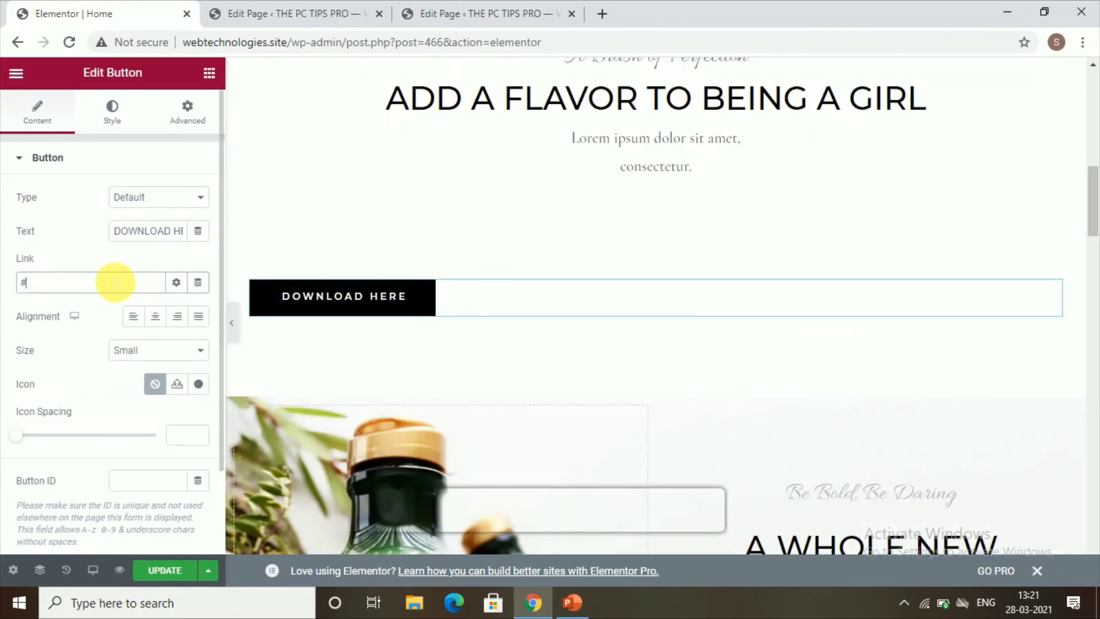
pyautogui.click(50, 286)
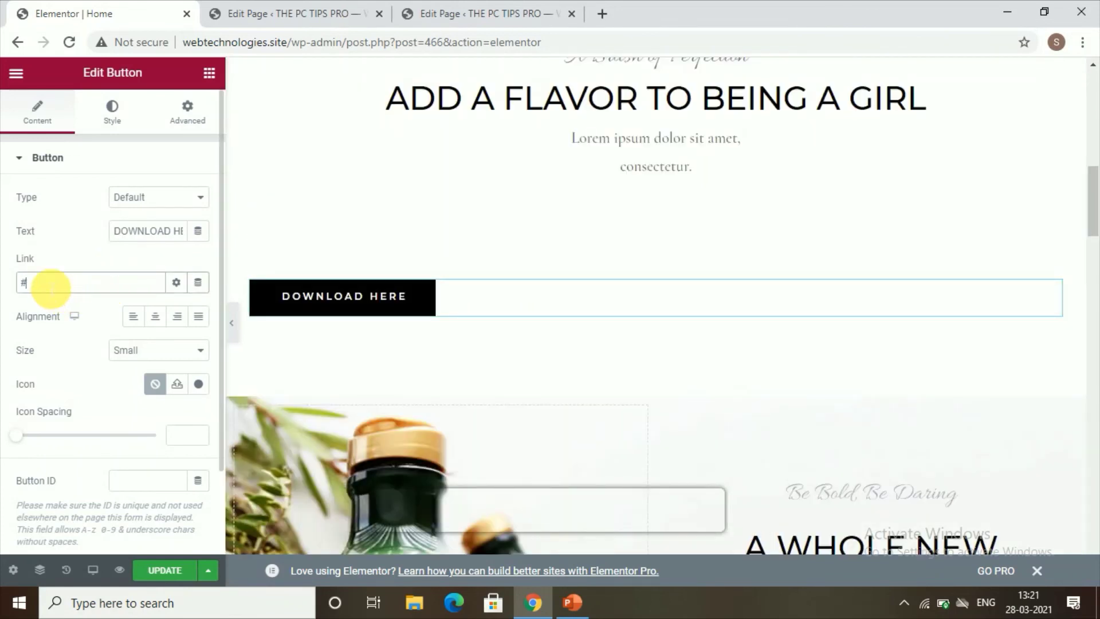
pyautogui.press('BackSpace')
pyautogui.rightClick(26, 286)
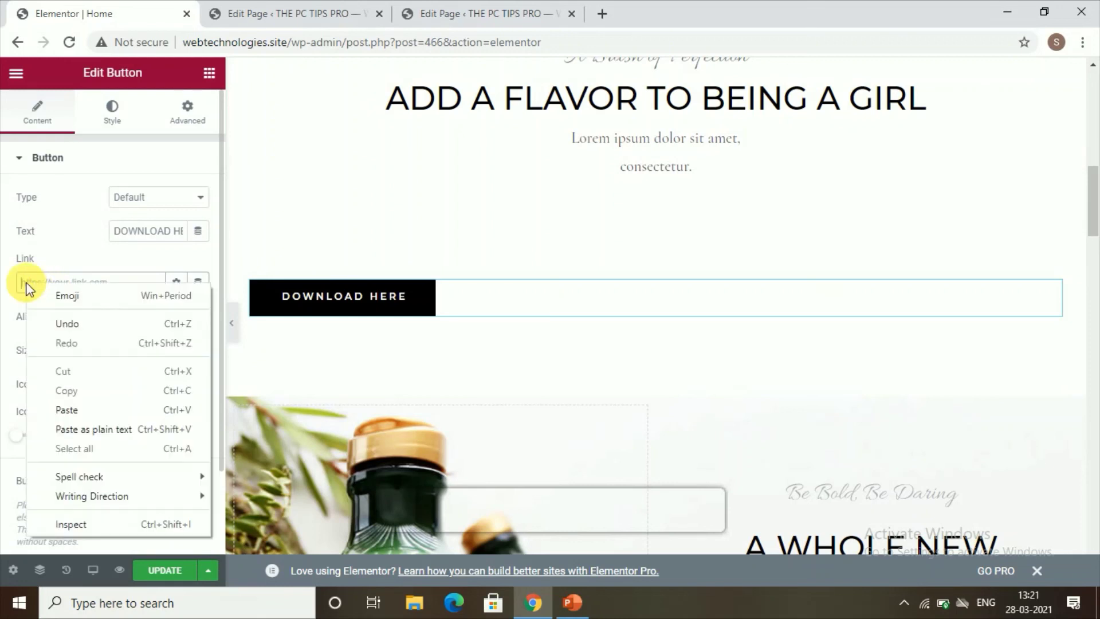
pyautogui.click(60, 410)
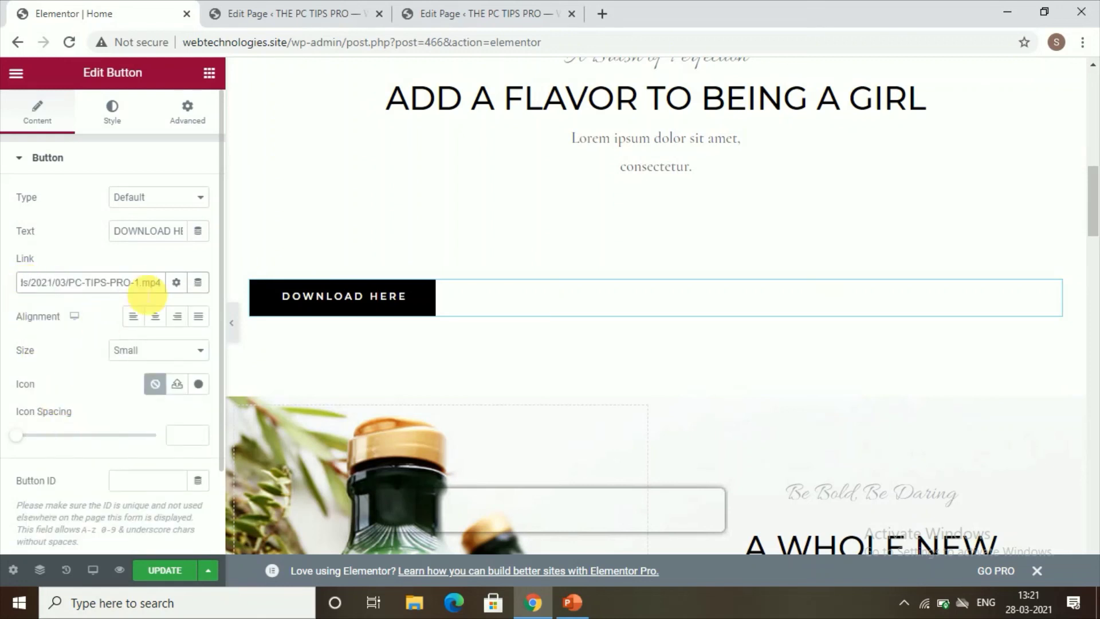